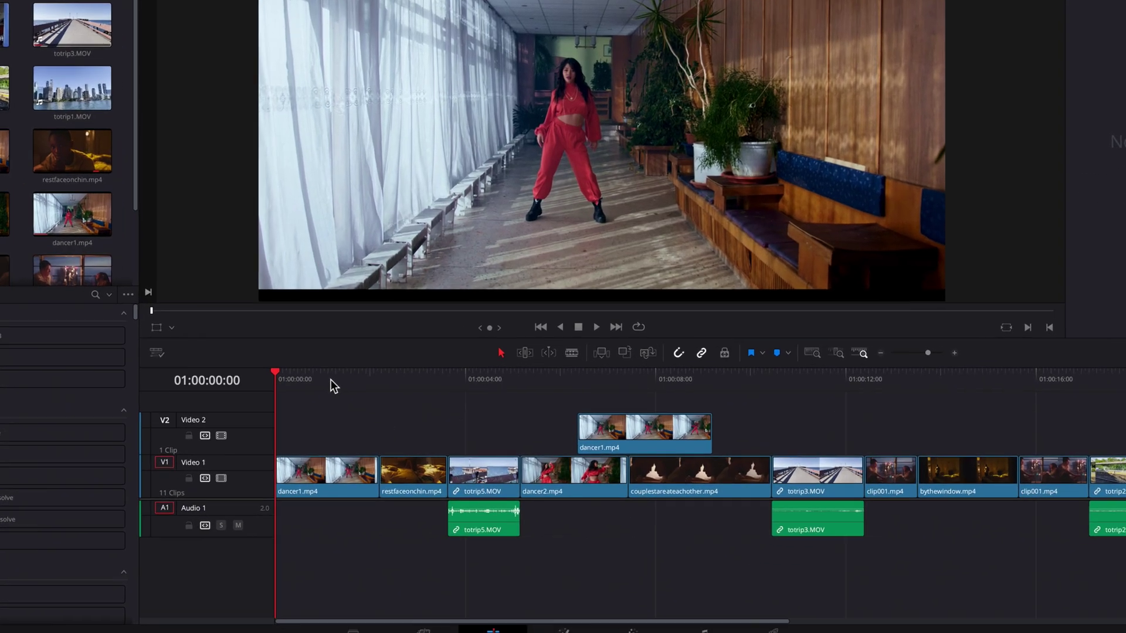
- Position the playhead at 01:00:01:18 on the dancer1.mp4 shot
{"action": "left_click_drag", "start_coordinate": [359, 434], "coordinate": [392, 434]}
{"action": "left_click_drag", "start_coordinate": [358, 368], "coordinate": [350, 368]}
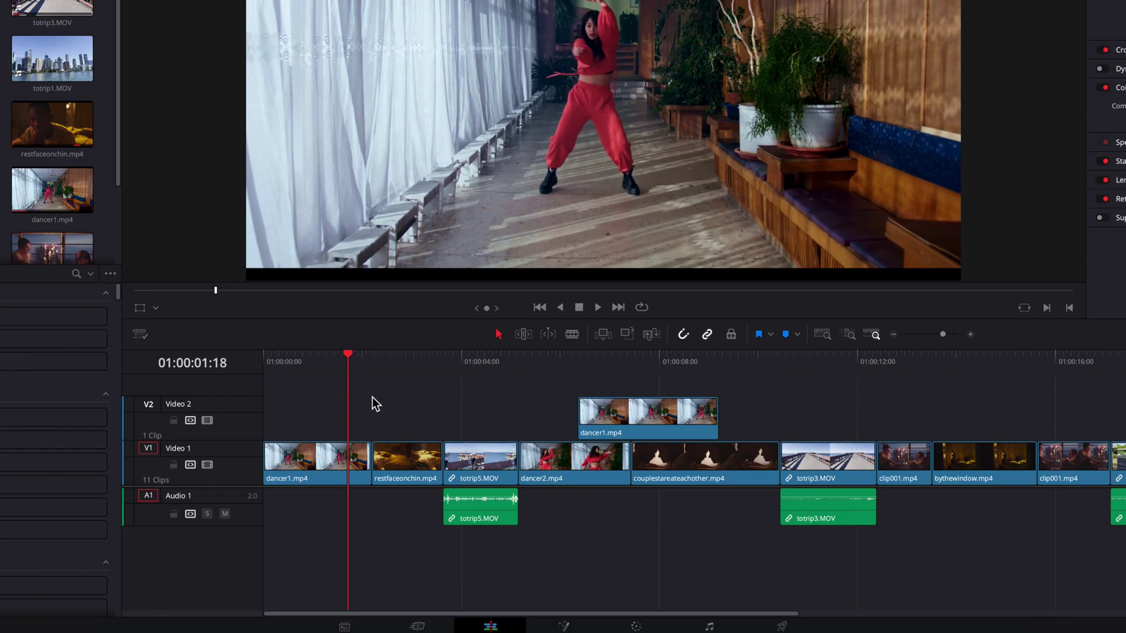
- Choose Blue as the marker colour and add Marker 1 at 01:00:01:18 on dancer1.mp4
{"action": "left_click", "coordinate": [356, 455]}
{"action": "left_click", "coordinate": [394, 394]}
{"action": "left_click", "coordinate": [798, 336]}
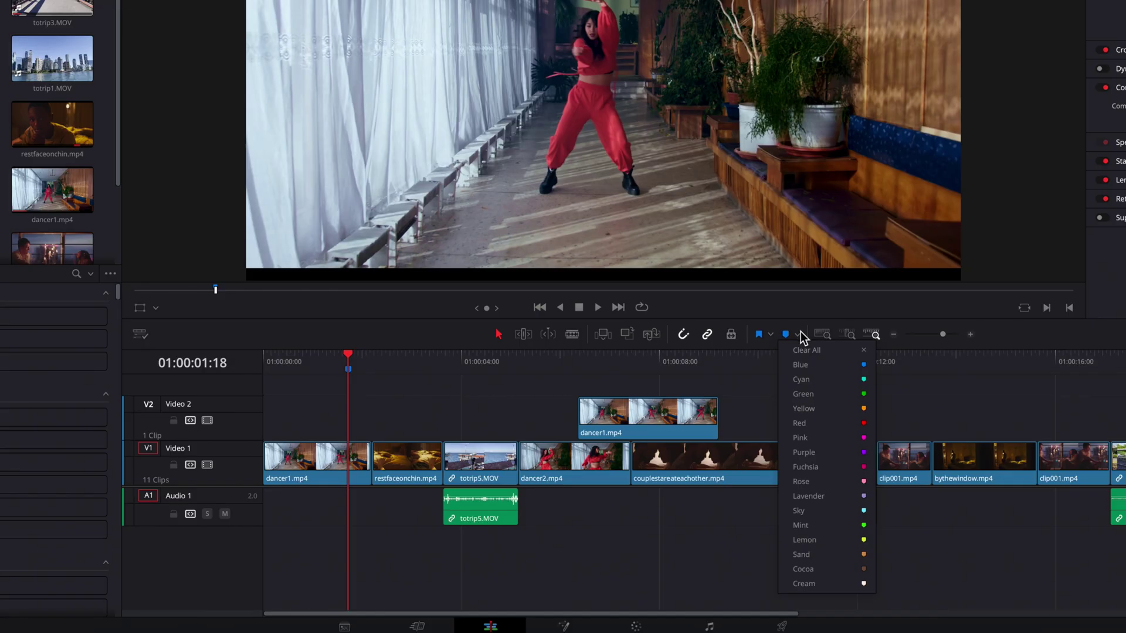
{"action": "left_click", "coordinate": [776, 371]}
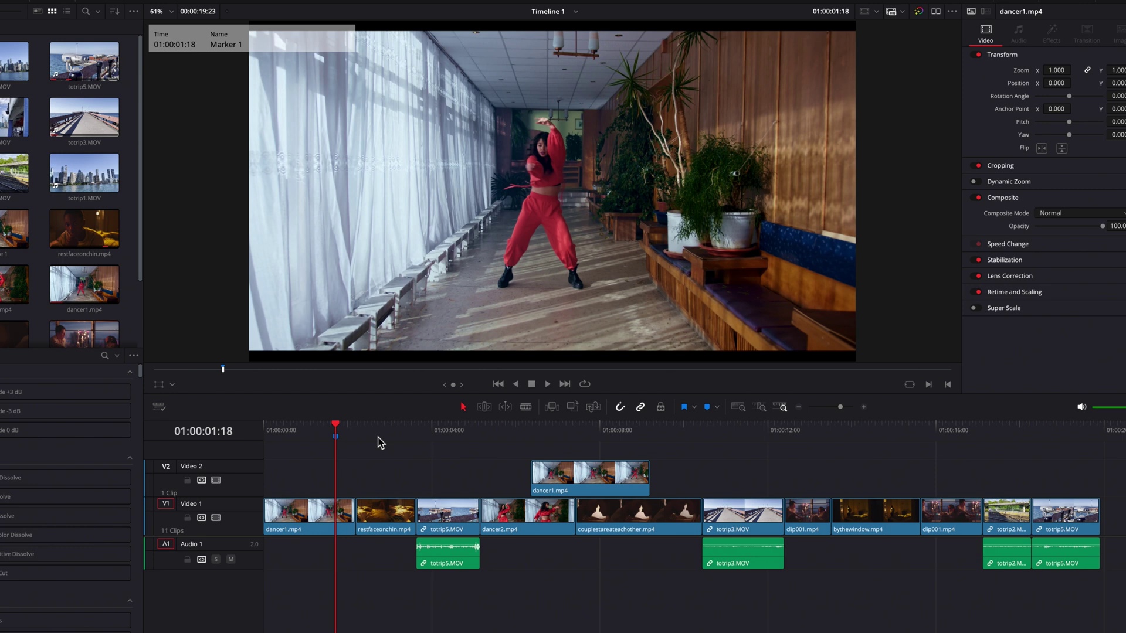
- Give the 01:00:01:18 marker the name 'bump up the saturation of her outfit' and the note 'make the color of her outfit really pop'
{"action": "double_click", "coordinate": [336, 437]}
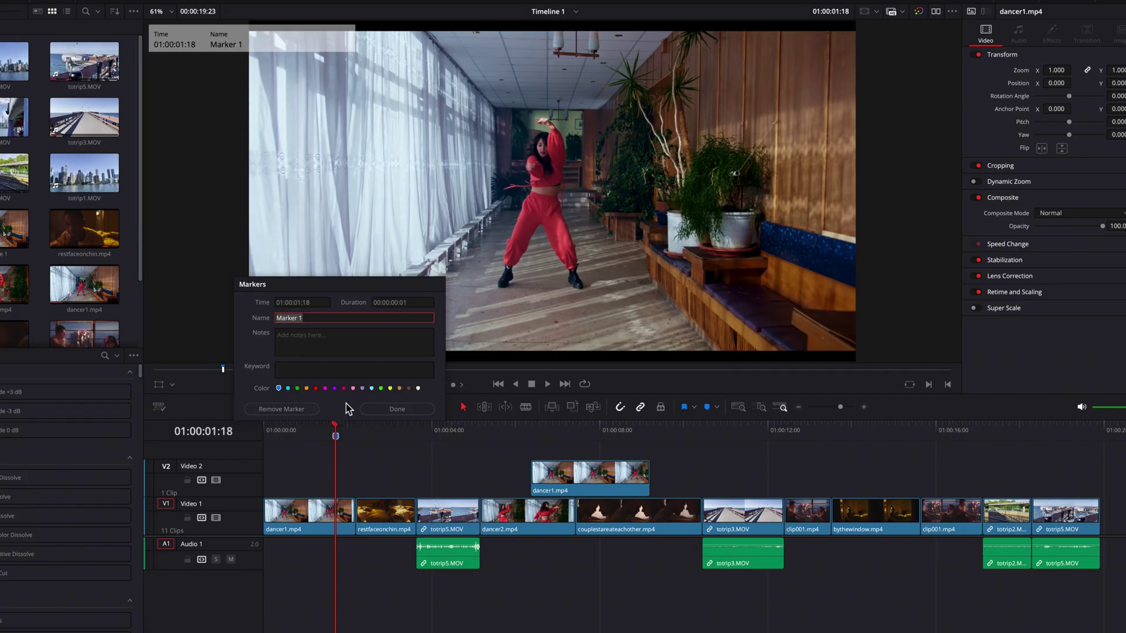
{"action": "type", "text": "bump up the saturation of her outfit"}
{"action": "key", "text": "Tab"}
{"action": "type", "text": "ma"}
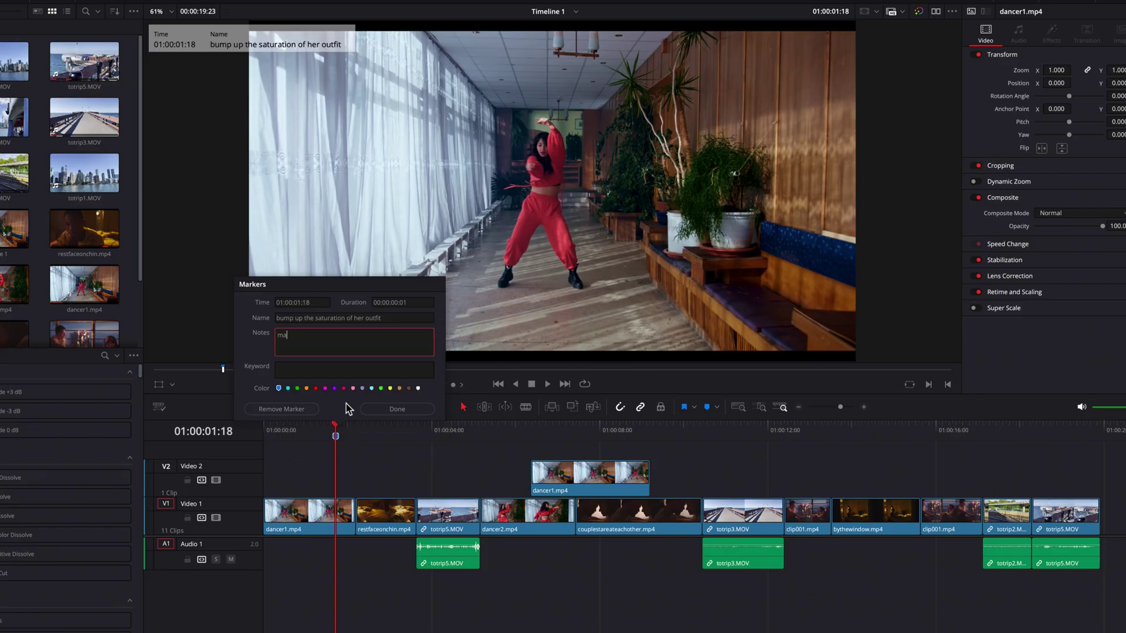
{"action": "type", "text": "ke the color of her outfit really pop"}
{"action": "left_click", "coordinate": [405, 410]}
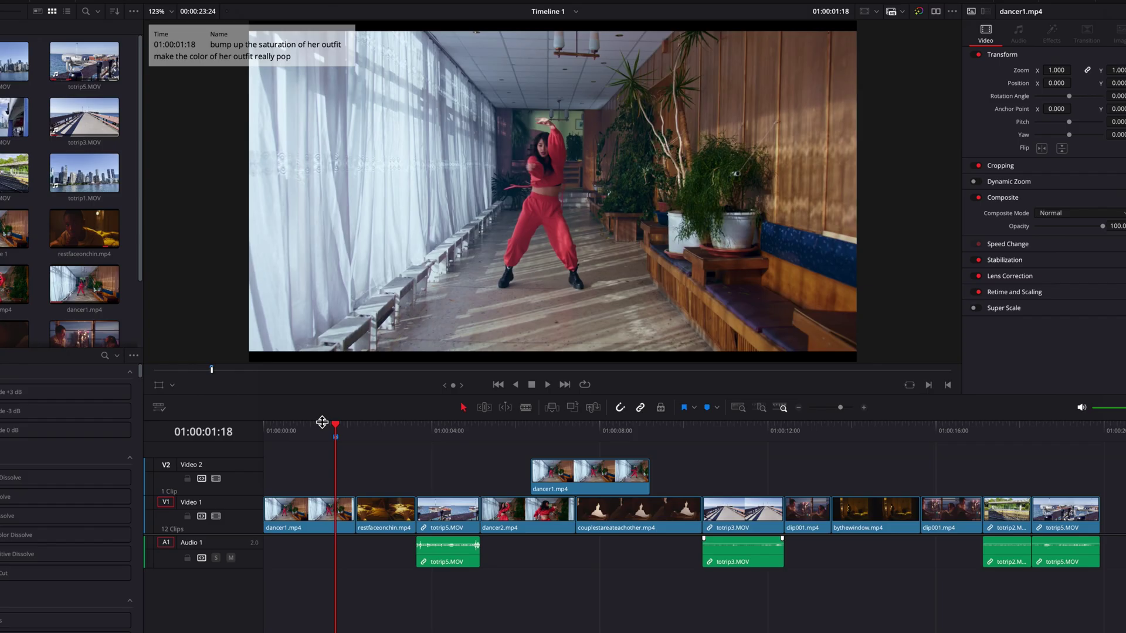
- Switch the viewer overlay to Annotations and draw red strokes on the dancer's leg and raised arm
{"action": "left_click", "coordinate": [159, 385]}
{"action": "left_click", "coordinate": [172, 386]}
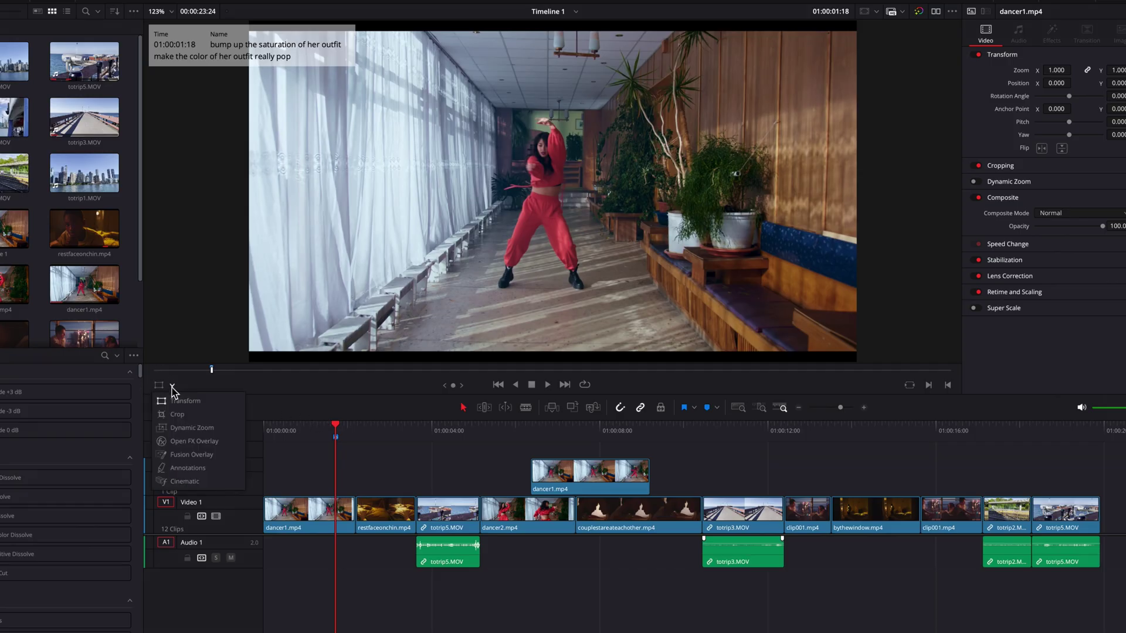
{"action": "left_click", "coordinate": [226, 469]}
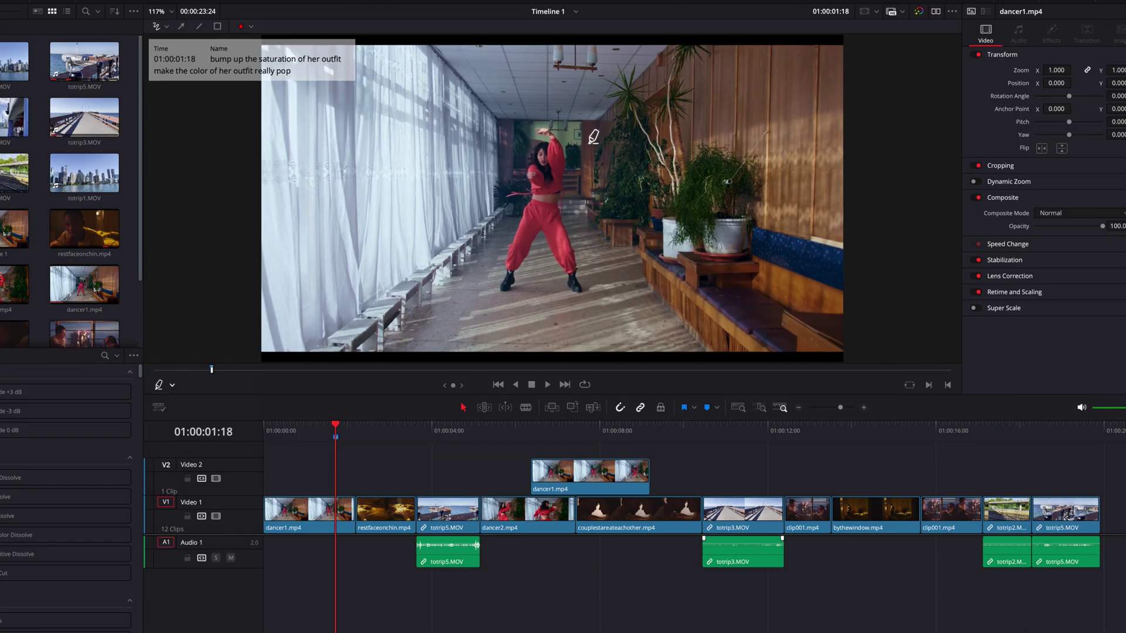
{"action": "mouse_move", "coordinate": [584, 230]}
{"action": "left_mouse_down"}
{"action": "mouse_move", "coordinate": [554, 223]}
{"action": "mouse_move", "coordinate": [549, 242]}
{"action": "mouse_move", "coordinate": [557, 270]}
{"action": "mouse_move", "coordinate": [588, 269]}
{"action": "mouse_move", "coordinate": [586, 225]}
{"action": "left_mouse_up"}
{"action": "mouse_move", "coordinate": [573, 122]}
{"action": "left_mouse_down"}
{"action": "mouse_move", "coordinate": [561, 146]}
{"action": "mouse_move", "coordinate": [605, 176]}
{"action": "mouse_move", "coordinate": [588, 142]}
{"action": "mouse_move", "coordinate": [557, 156]}
{"action": "left_mouse_up"}
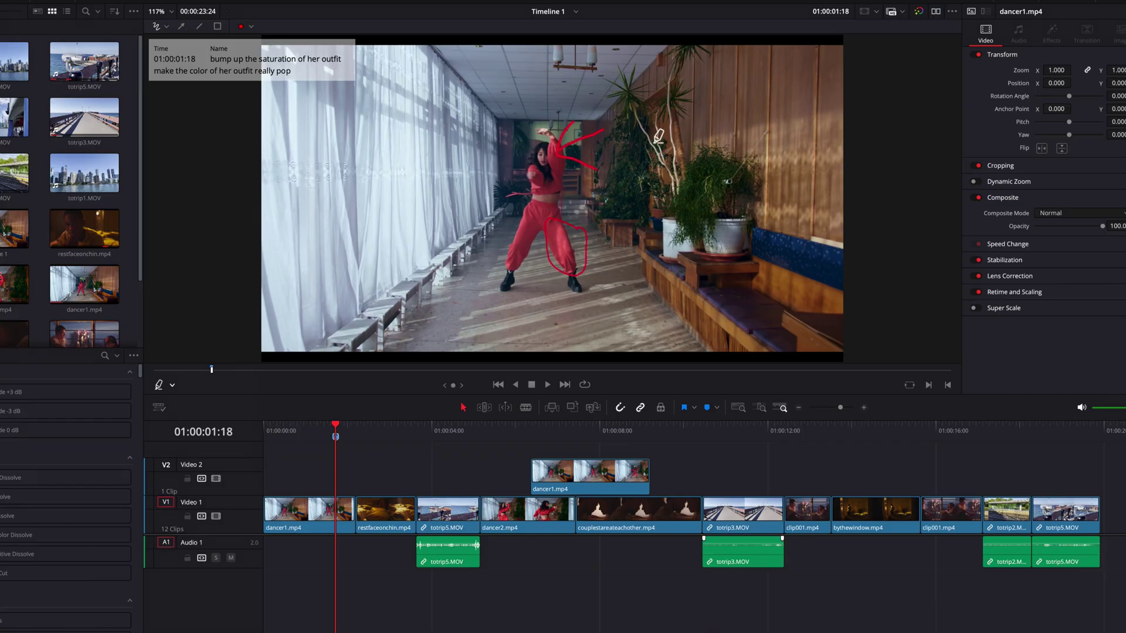
{"action": "left_click", "coordinate": [159, 386]}
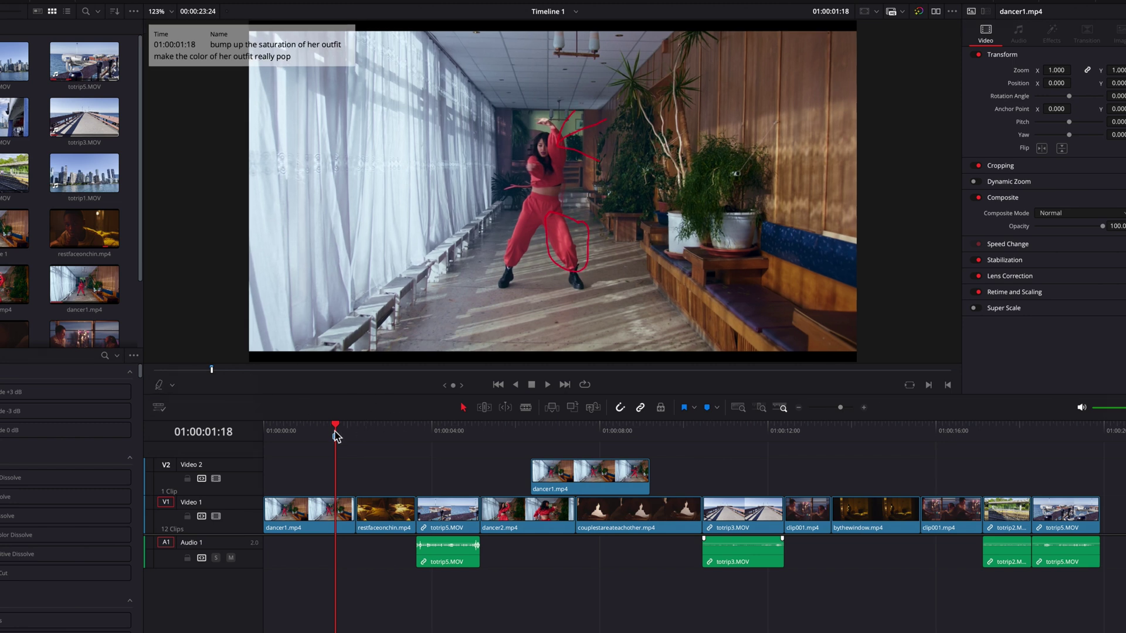
{"action": "mouse_move", "coordinate": [337, 427]}
{"action": "left_mouse_down"}
{"action": "mouse_move", "coordinate": [356, 427]}
{"action": "mouse_move", "coordinate": [325, 427]}
{"action": "mouse_move", "coordinate": [336, 427]}
{"action": "left_mouse_up"}
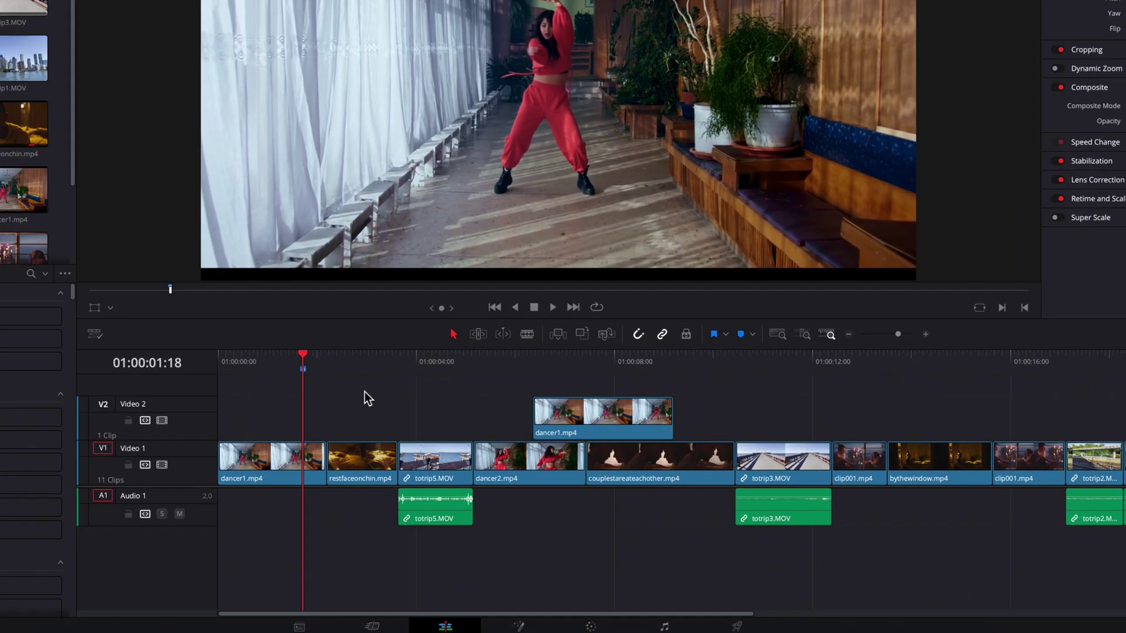
- Move the playhead to 01:00:04:11 and add a clip marker to totrip5.MOV at 00:00:05:25
{"action": "left_click_drag", "start_coordinate": [372, 354], "coordinate": [439, 364]}
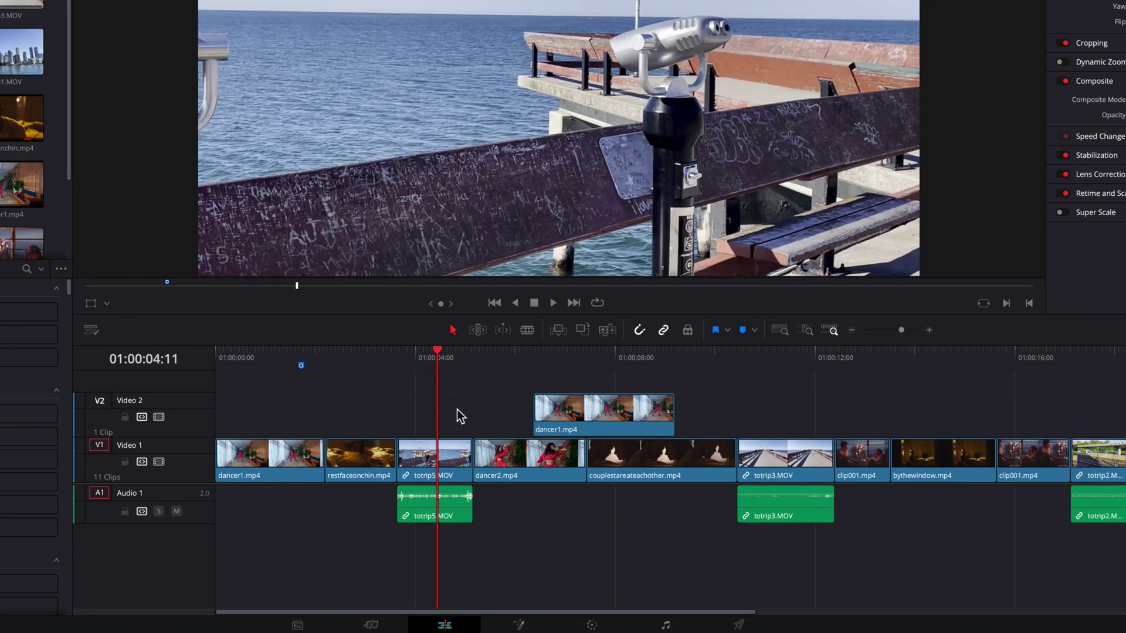
{"action": "left_click", "coordinate": [459, 453]}
{"action": "key", "text": "m"}
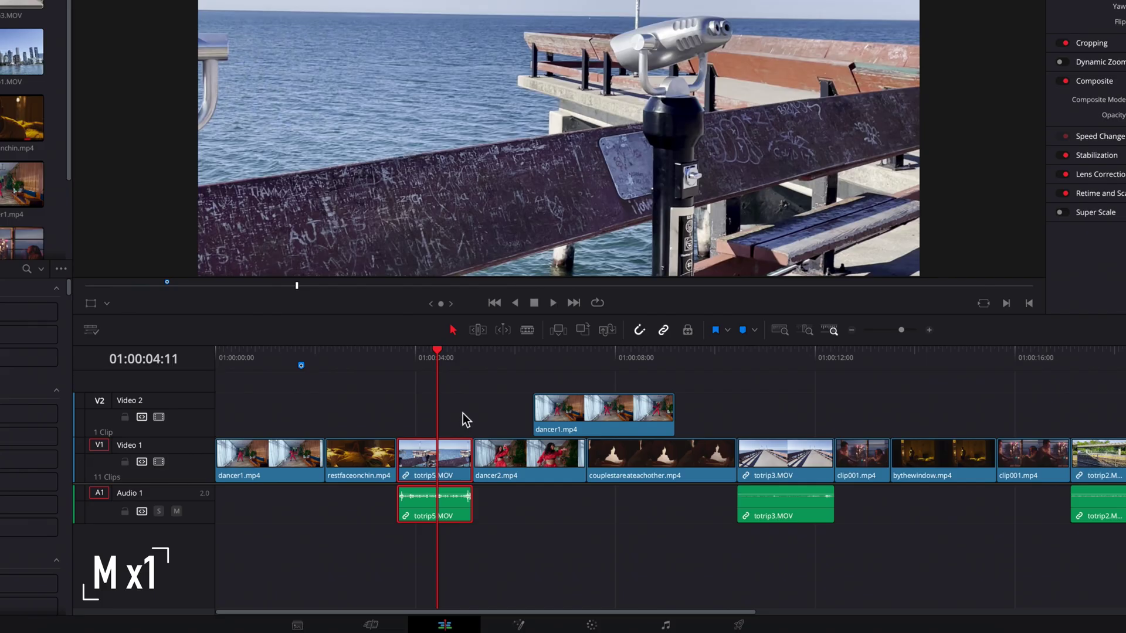
{"action": "key", "text": "m"}
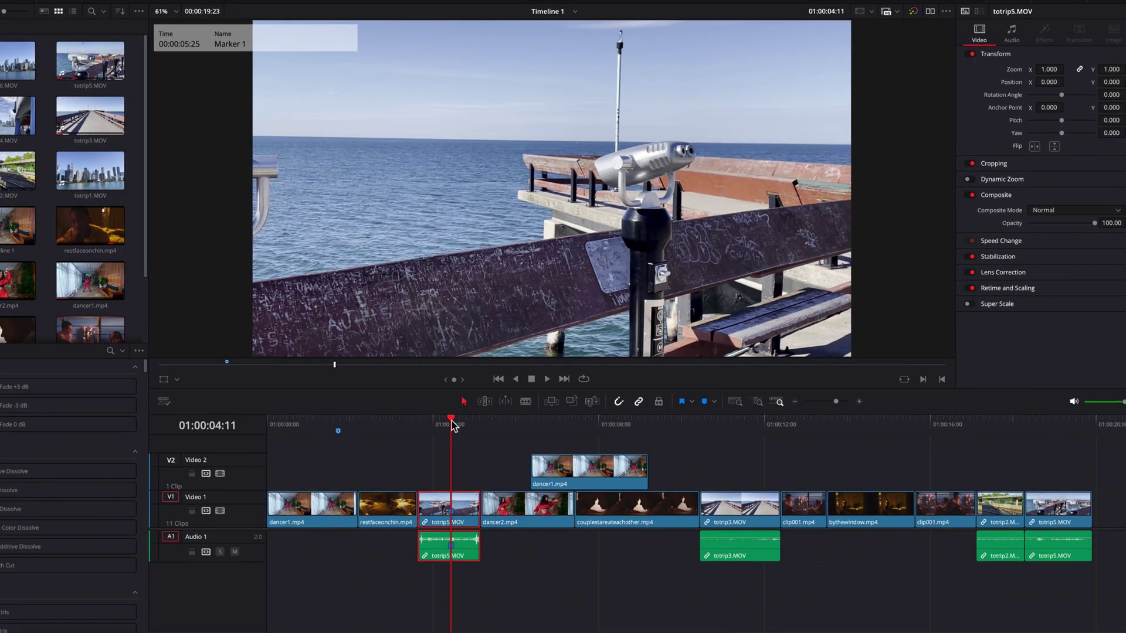
{"action": "mouse_move", "coordinate": [451, 424]}
{"action": "left_mouse_down"}
{"action": "mouse_move", "coordinate": [513, 426]}
{"action": "mouse_move", "coordinate": [335, 425]}
{"action": "mouse_move", "coordinate": [449, 431]}
{"action": "left_mouse_up"}
- Label the totrip5.MOV clip marker 'add fusion effect' with the note 'add some fusion effects here to this clip'
{"action": "key", "text": "Delete"}
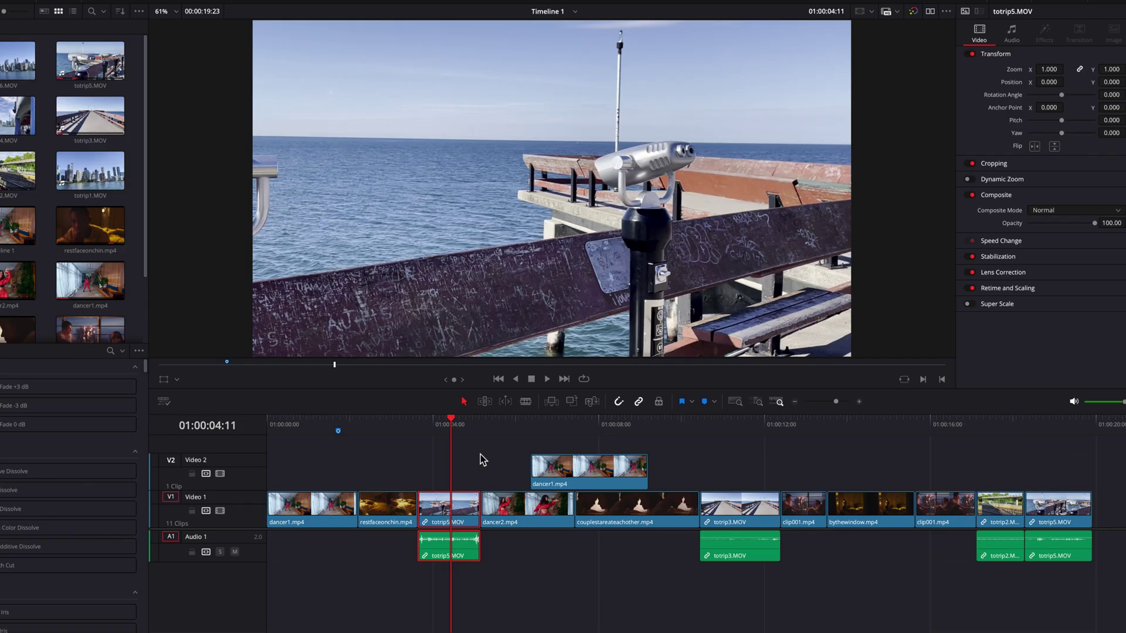
{"action": "key", "text": "m"}
{"action": "key", "text": "m"}
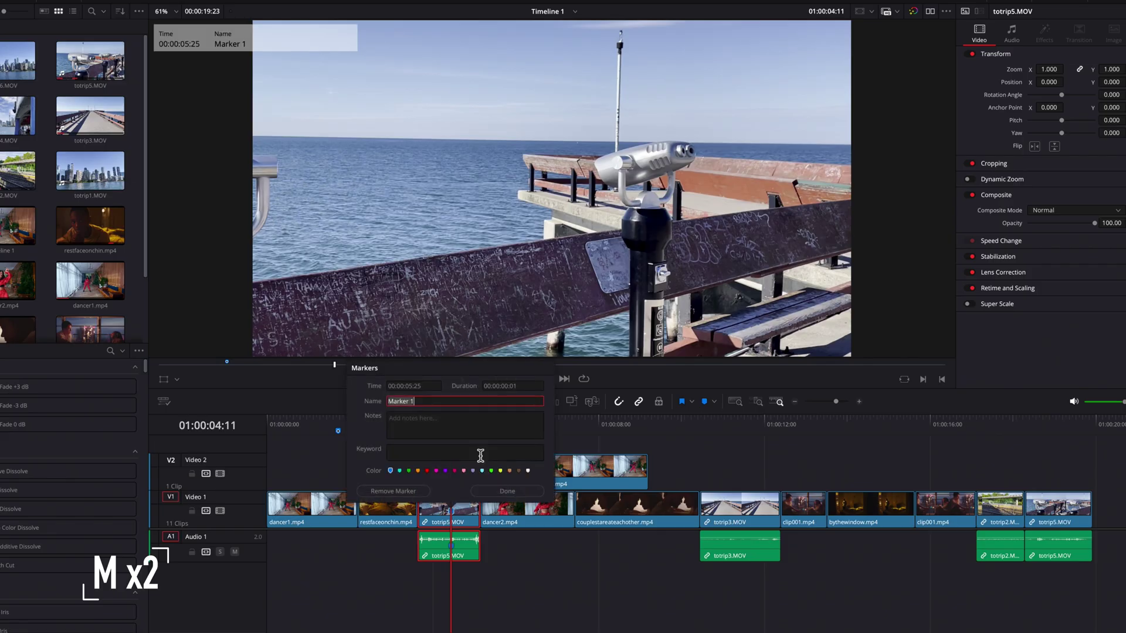
{"action": "type", "text": "add fusion effect"}
{"action": "key", "text": "Tab"}
{"action": "type", "text": "add some fusion effects here to this clip"}
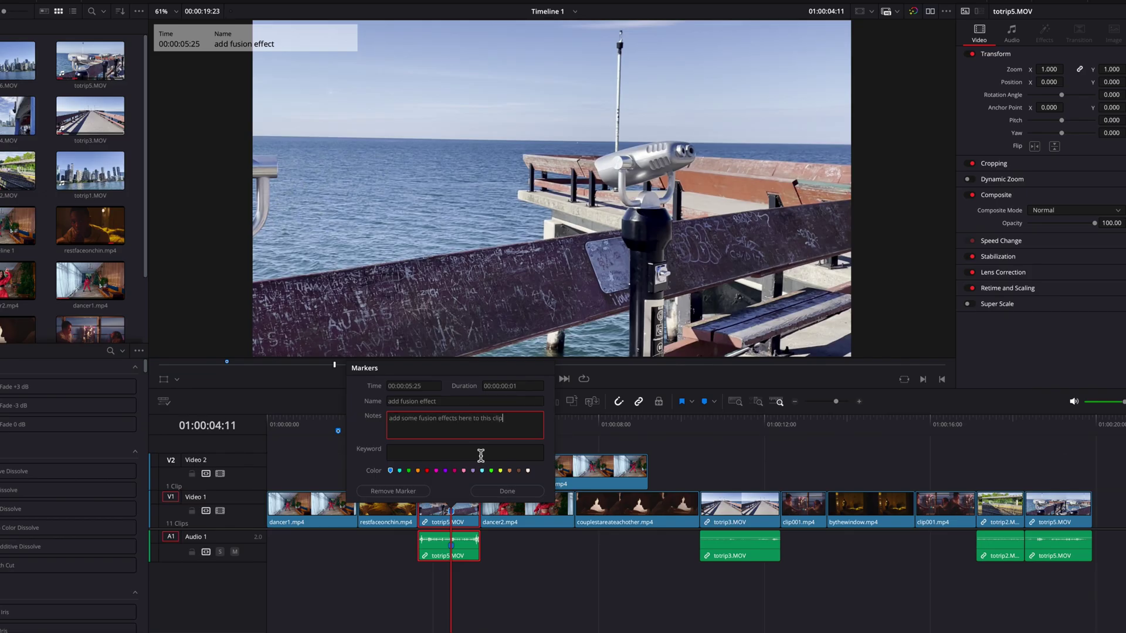
{"action": "left_click", "coordinate": [507, 491]}
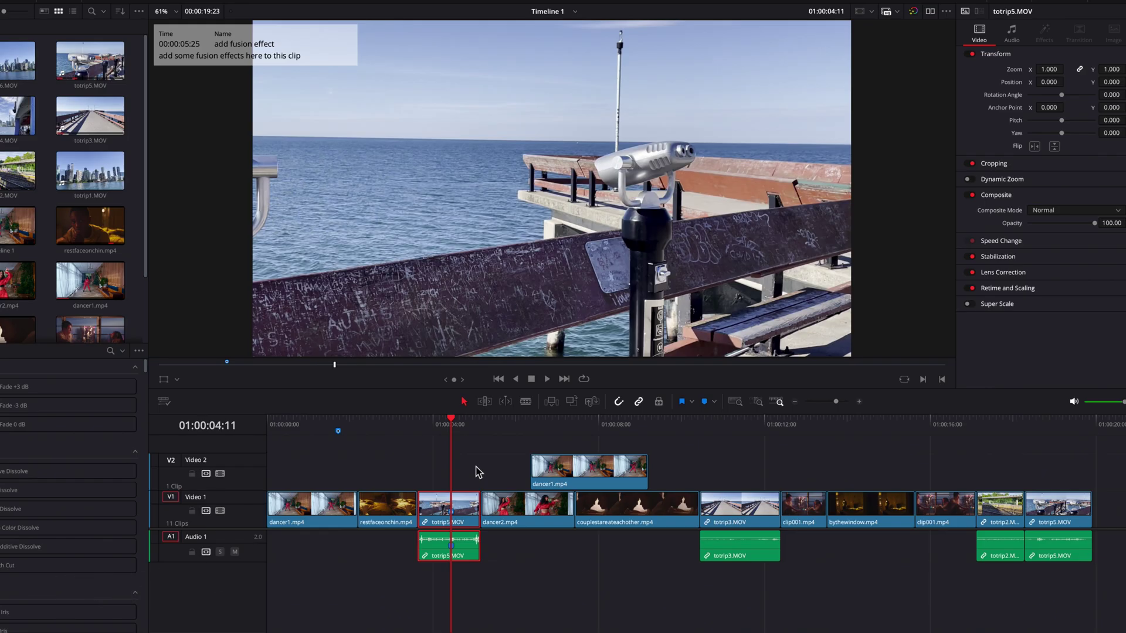
- Jump back and forth between the saturation marker and the fusion effect marker
{"action": "key", "text": "shift+Up"}
{"action": "key", "text": "shift+Down"}
{"action": "key", "text": "shift+Up"}
{"action": "key", "text": "shift+Down"}
{"action": "key", "text": "shift+Up"}
{"action": "key", "text": "shift+Down"}
{"action": "key", "text": "shift+Up"}
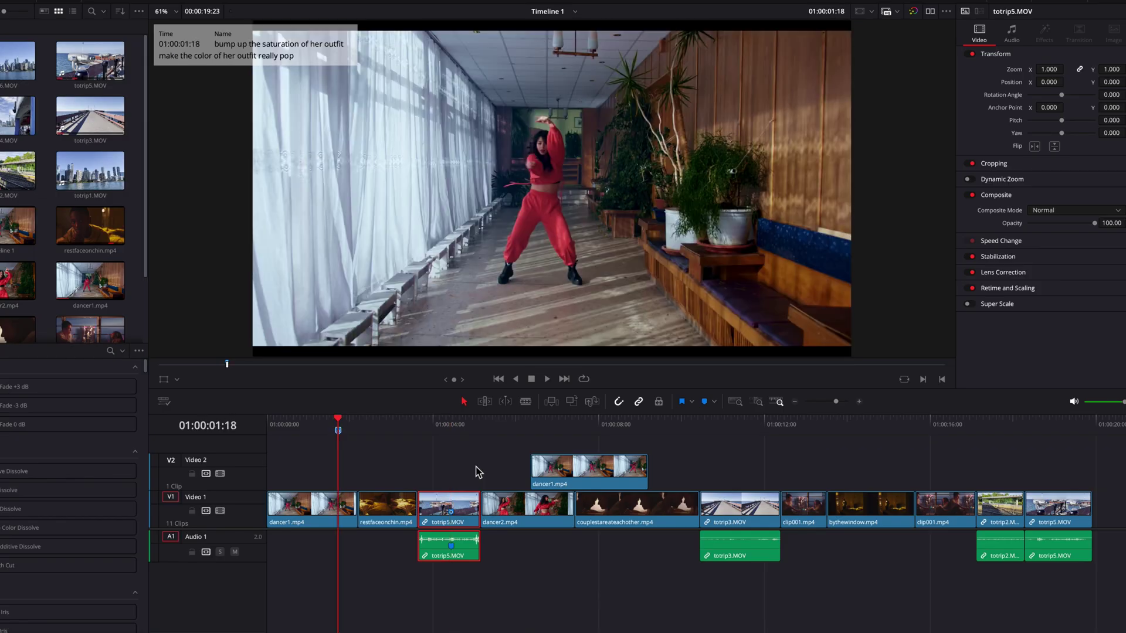
{"action": "key", "text": "shift+Down"}
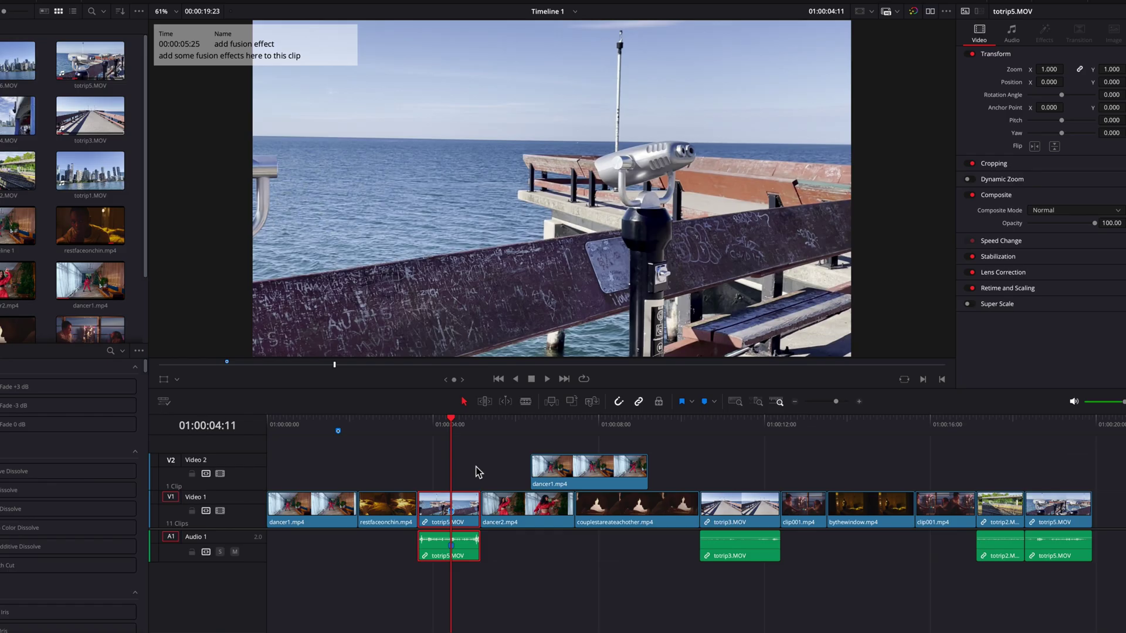
- Add a timeline marker at 01:00:09:22 in the couple clip
{"action": "left_click", "coordinate": [479, 472]}
{"action": "left_click", "coordinate": [679, 426]}
{"action": "key", "text": "Left"}
{"action": "key", "text": "Left"}
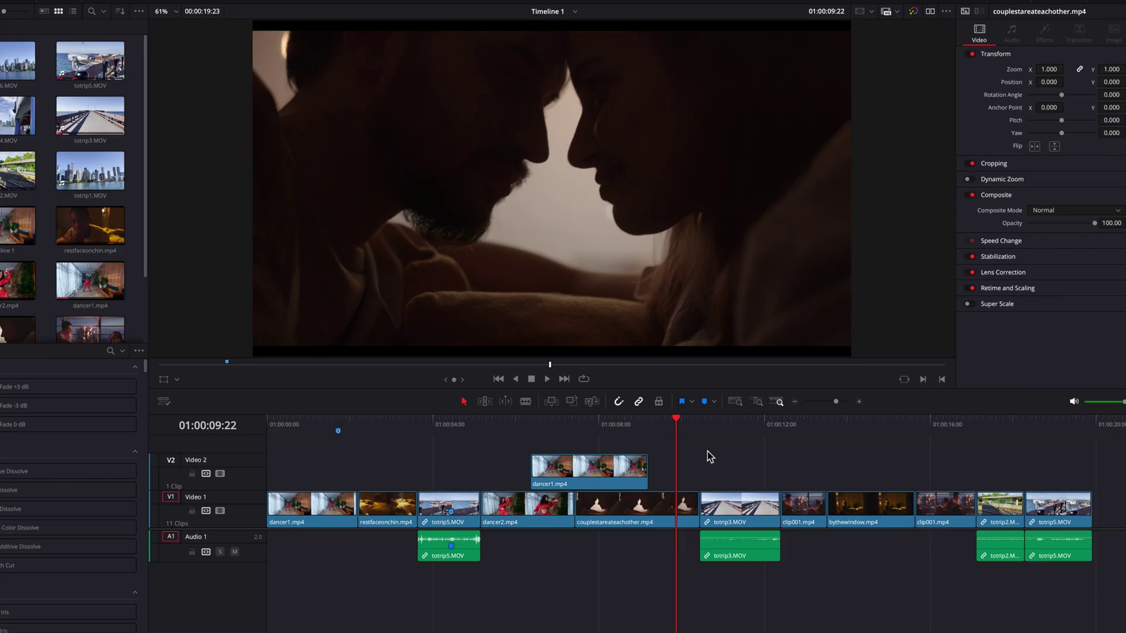
{"action": "key", "text": "m"}
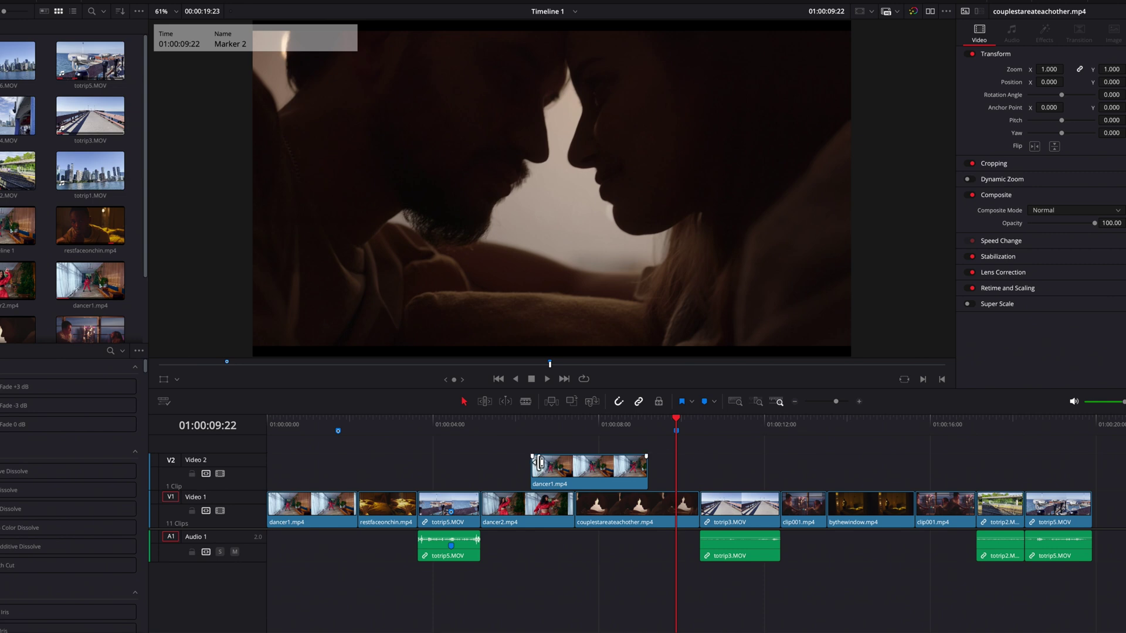
- Ripple delete dancer2.mp4, then undo the deletion
{"action": "left_click", "coordinate": [511, 509]}
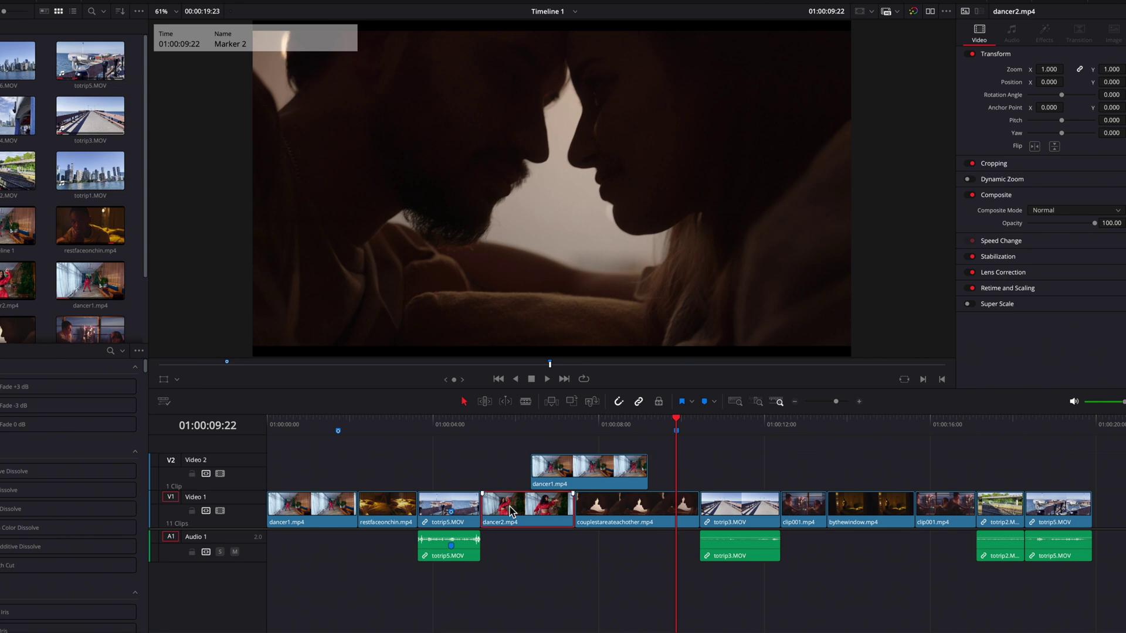
{"action": "key", "text": "Delete"}
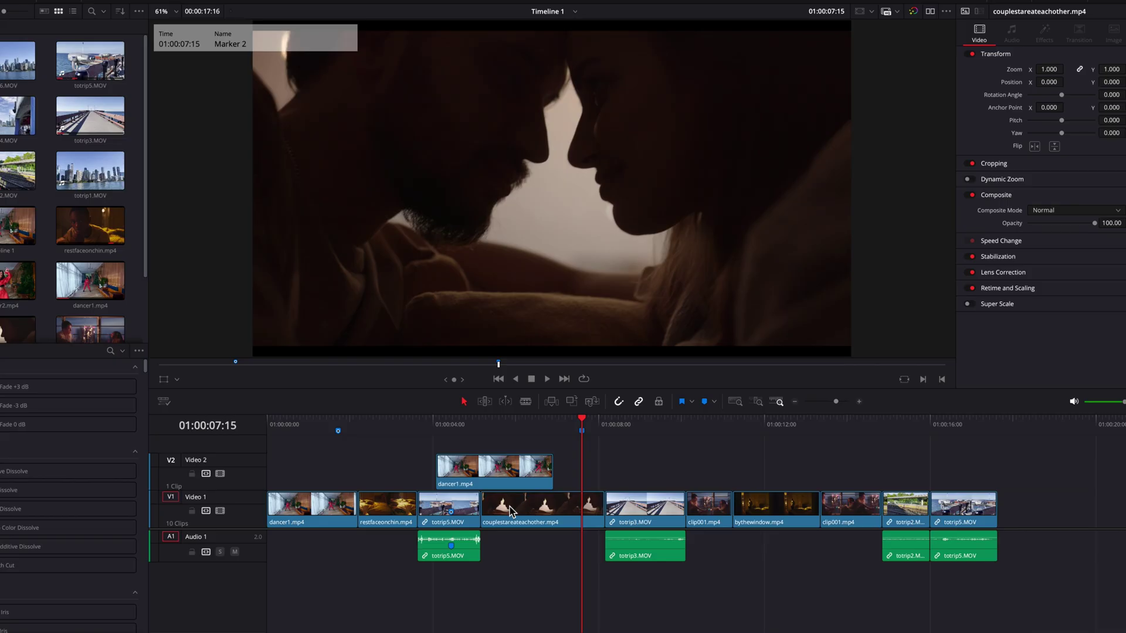
{"action": "key", "text": "ctrl+z"}
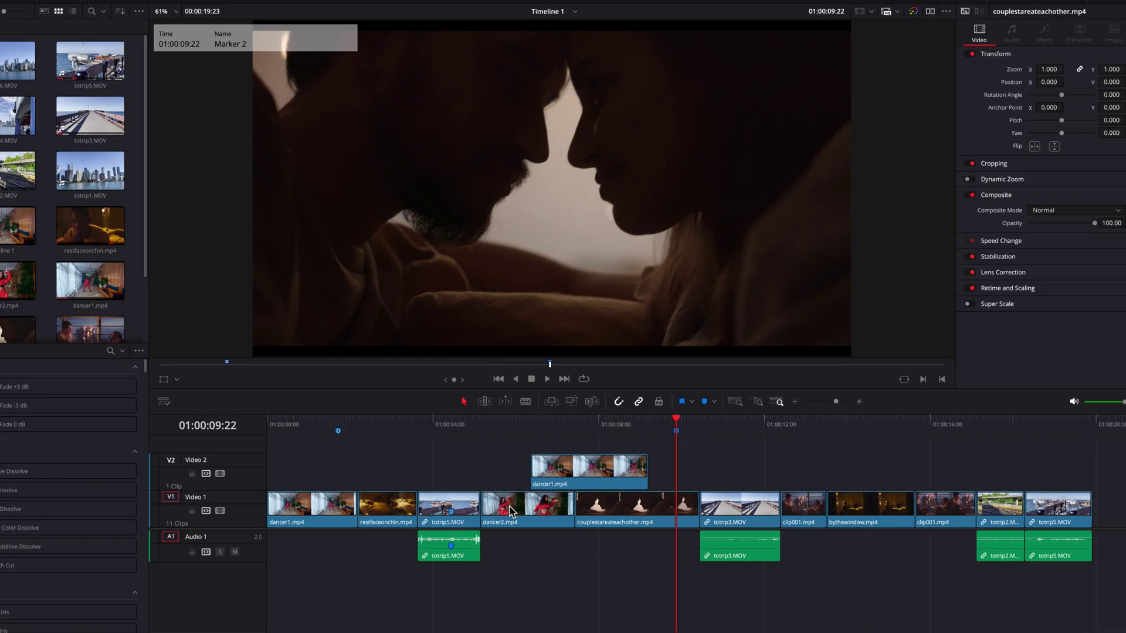
- Add a red marker on totrip3.MOV, then ripple delete dancer2.mp4 to close the gap
{"action": "left_click", "coordinate": [735, 424]}
{"action": "left_click", "coordinate": [759, 499]}
{"action": "left_click", "coordinate": [714, 401]}
{"action": "left_click", "coordinate": [733, 469]}
{"action": "left_click", "coordinate": [532, 514]}
{"action": "key", "text": "Delete"}
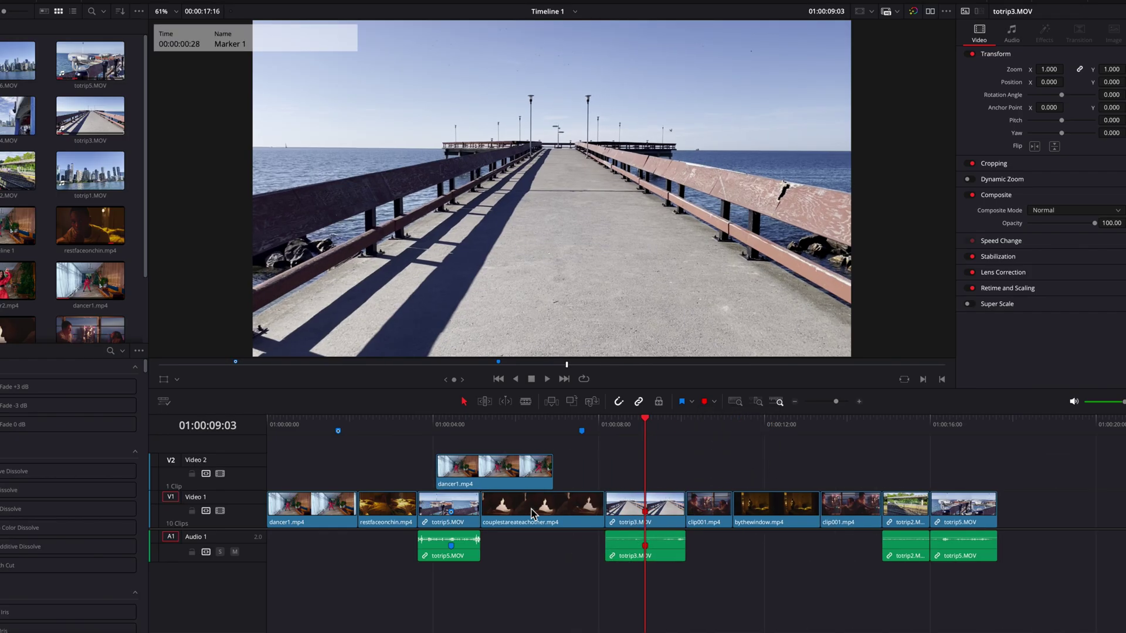
- Restore dancer2.mp4, toggle Ripple Timeline Markers, and trim the end of totrip3.MOV with the Blade tool
{"action": "key", "text": "ctrl+z"}
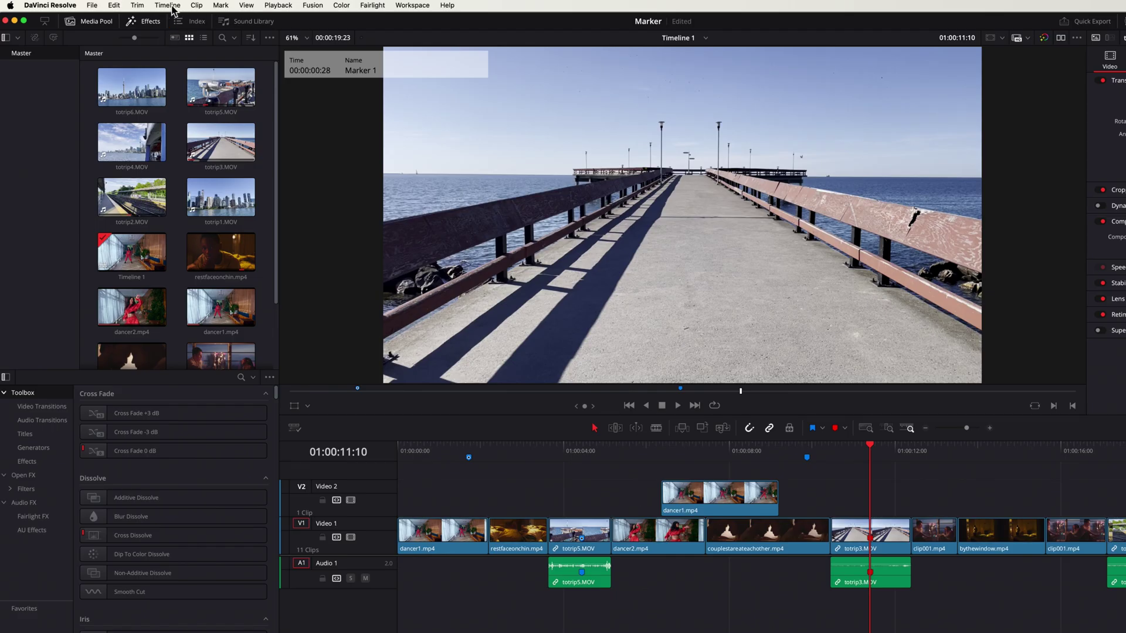
{"action": "left_click", "coordinate": [171, 6]}
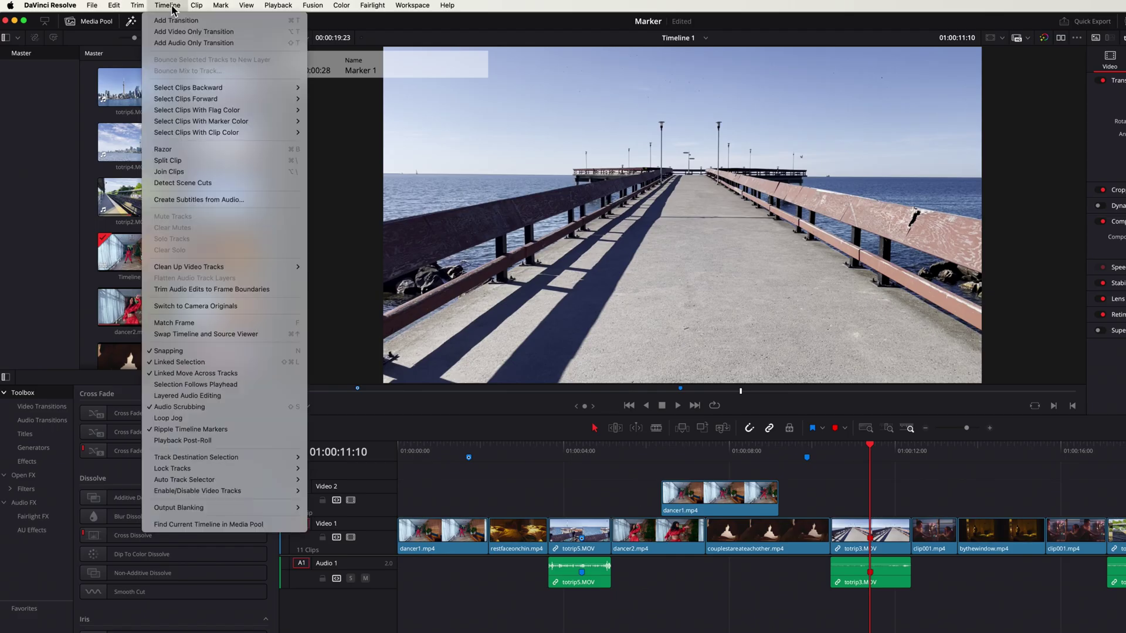
{"action": "left_click", "coordinate": [289, 433]}
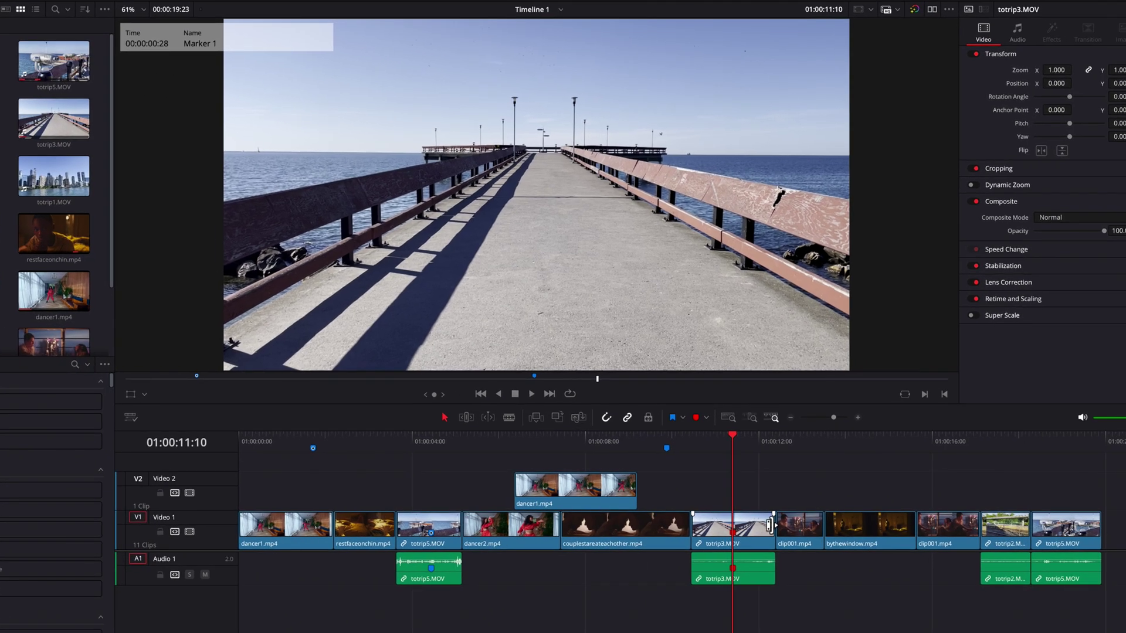
{"action": "key", "text": "b"}
{"action": "left_click_drag", "start_coordinate": [771, 528], "coordinate": [717, 527]}
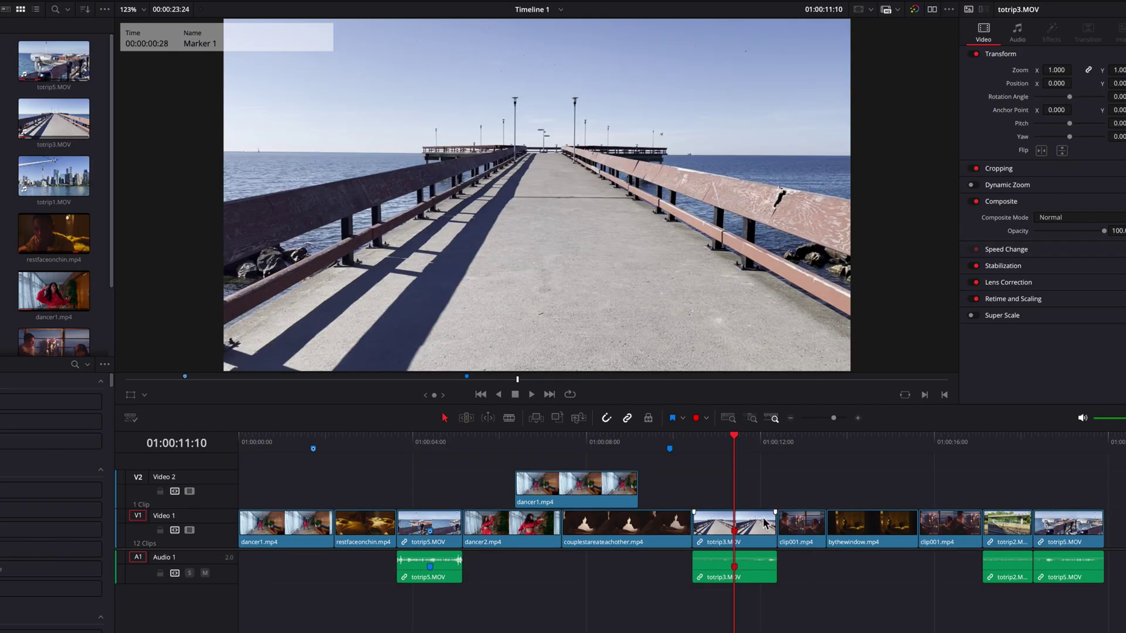
- Move totrip3.MOV onto Video 2 and slide it around, then undo to return it to Video 1
{"action": "left_click_drag", "start_coordinate": [767, 525], "coordinate": [807, 497]}
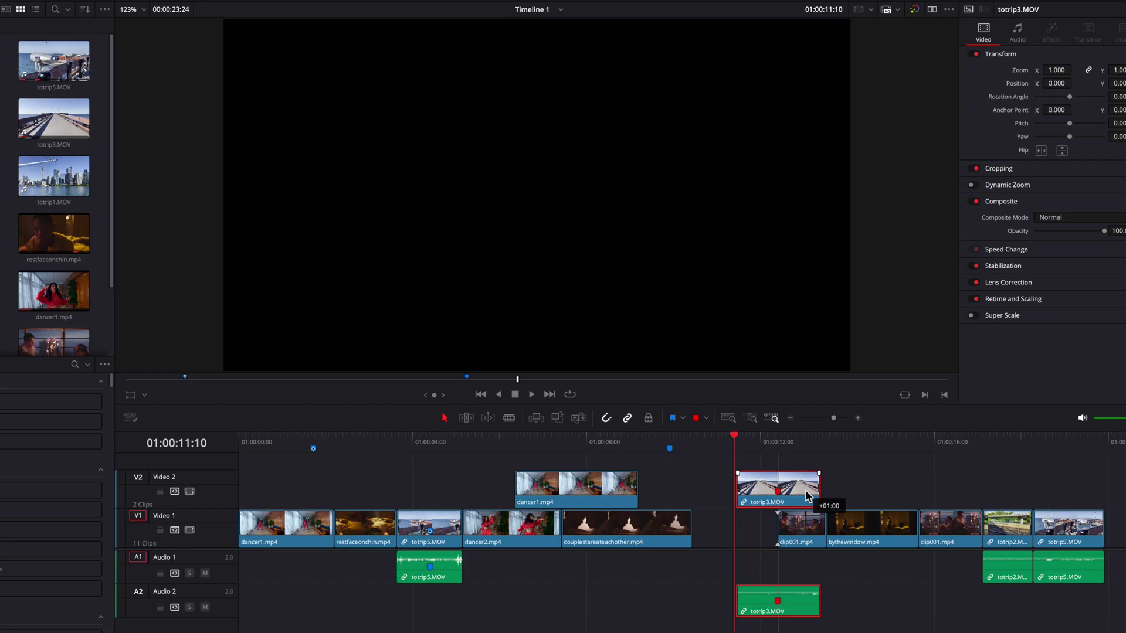
{"action": "left_click_drag", "start_coordinate": [807, 497], "coordinate": [720, 487]}
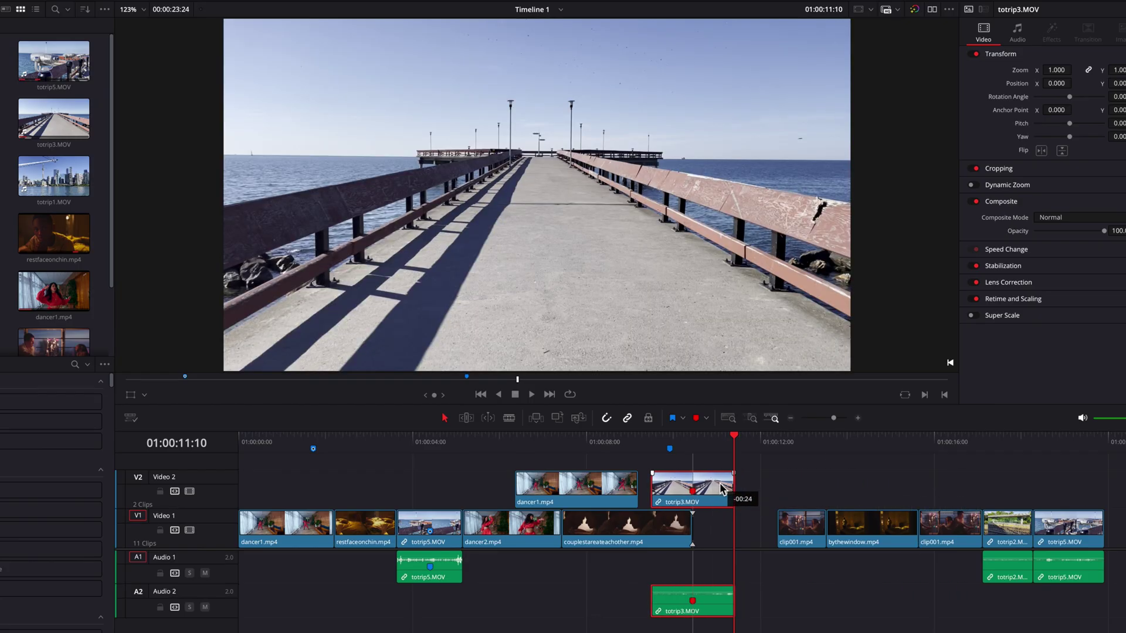
{"action": "left_click_drag", "start_coordinate": [719, 483], "coordinate": [699, 488]}
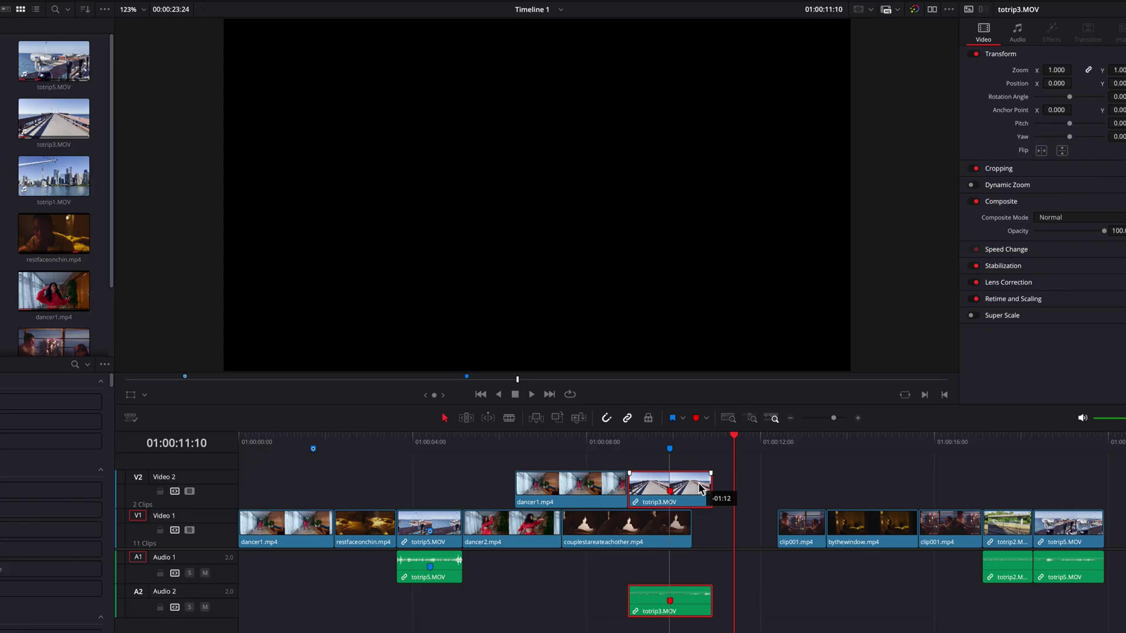
{"action": "left_click_drag", "start_coordinate": [698, 483], "coordinate": [699, 483]}
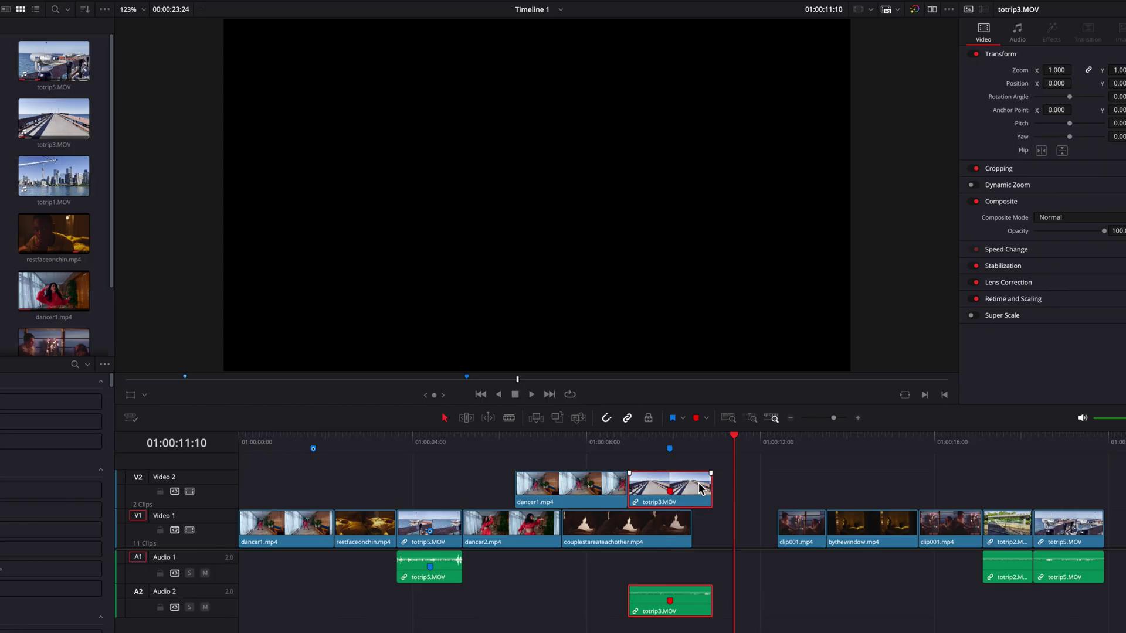
{"action": "key", "text": "ctrl+z"}
- Drag Marker 3 along the ruler to snap to the couplestareateachother clip start
{"action": "left_click", "coordinate": [670, 450]}
{"action": "mouse_move", "coordinate": [674, 457]}
{"action": "left_mouse_down"}
{"action": "mouse_move", "coordinate": [694, 459]}
{"action": "mouse_move", "coordinate": [640, 458]}
{"action": "left_mouse_up"}
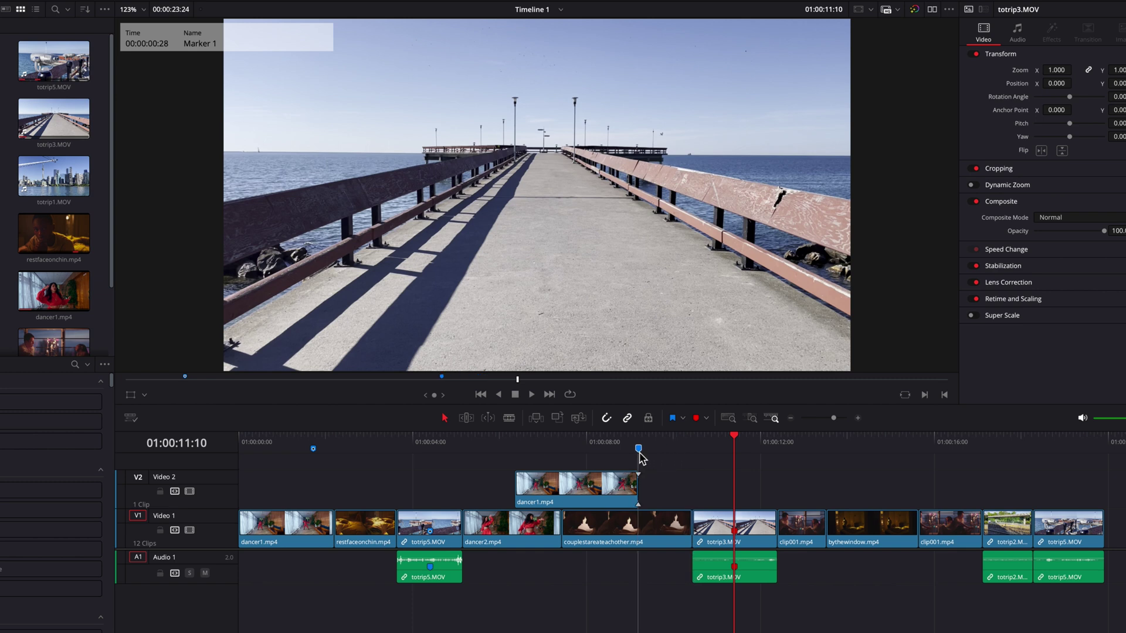
{"action": "left_click_drag", "start_coordinate": [641, 458], "coordinate": [516, 456]}
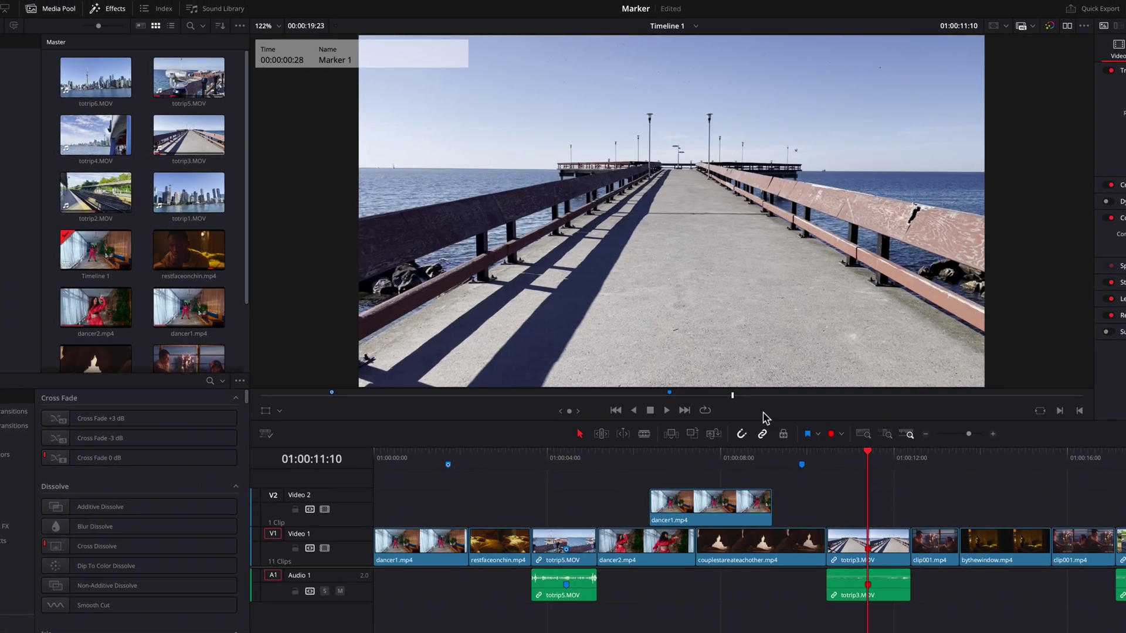
- Open totrip4.MOV in the source viewer and add a green marker at 00:00:02:00
{"action": "double_click", "coordinate": [83, 142]}
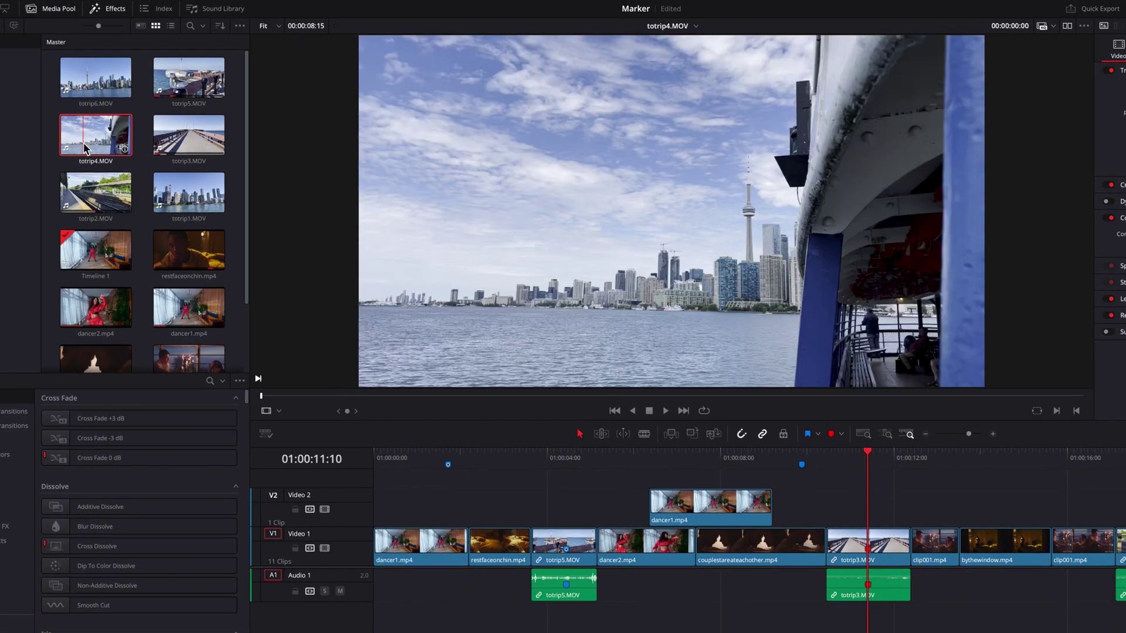
{"action": "mouse_move", "coordinate": [472, 397]}
{"action": "left_mouse_down"}
{"action": "mouse_move", "coordinate": [494, 401]}
{"action": "mouse_move", "coordinate": [455, 401]}
{"action": "left_mouse_up"}
{"action": "key", "text": "m"}
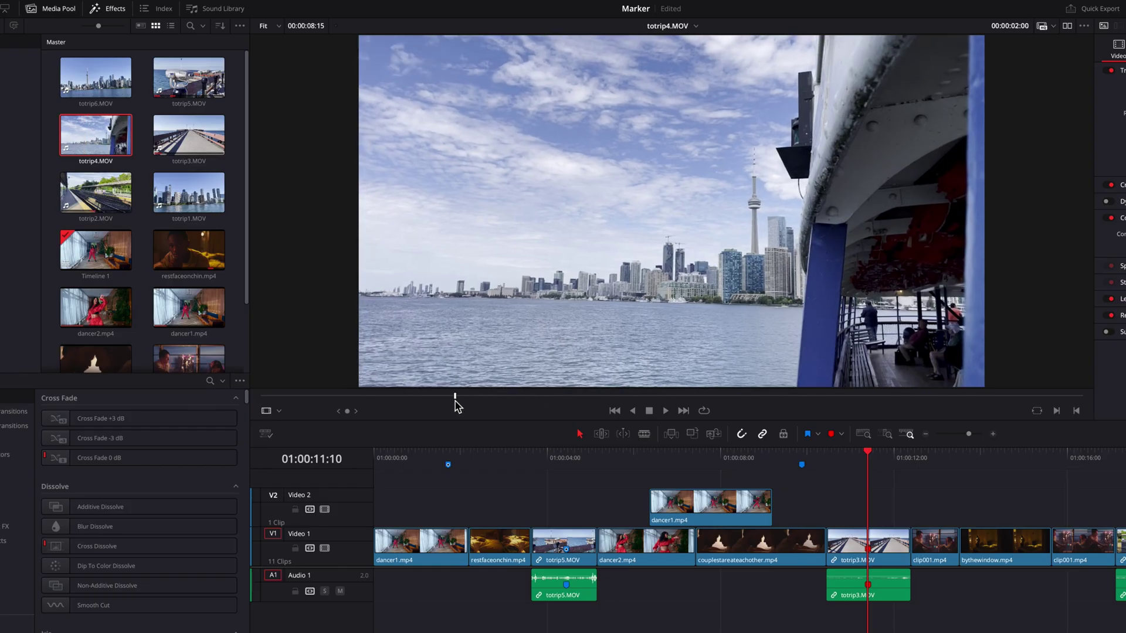
{"action": "right_click", "coordinate": [456, 402]}
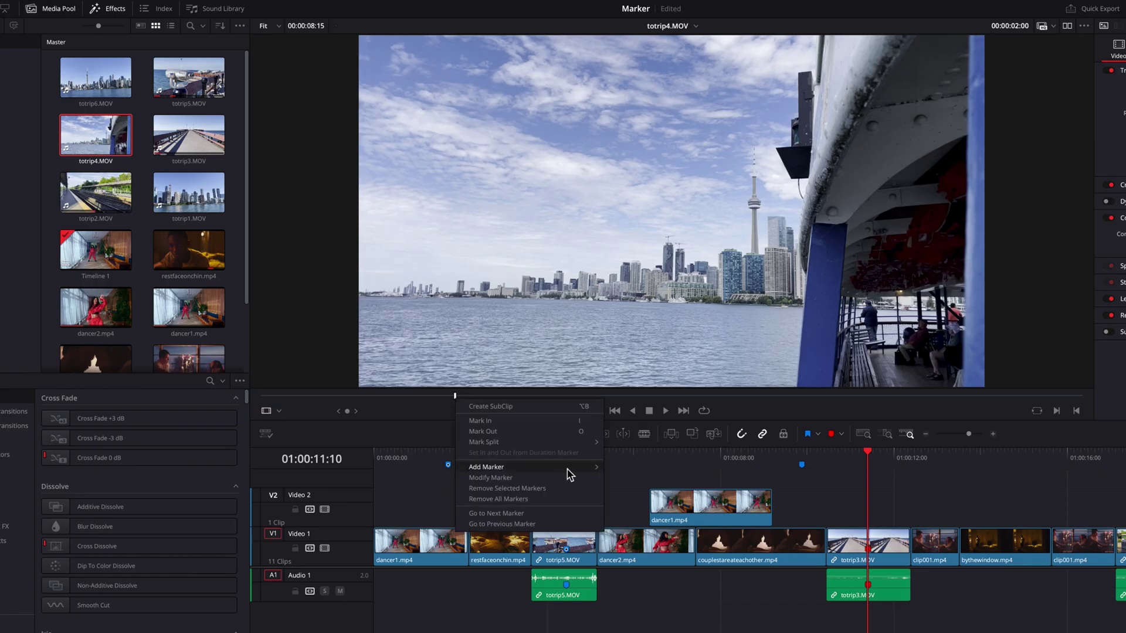
{"action": "mouse_move", "coordinate": [567, 468]}
{"action": "left_click", "coordinate": [658, 492]}
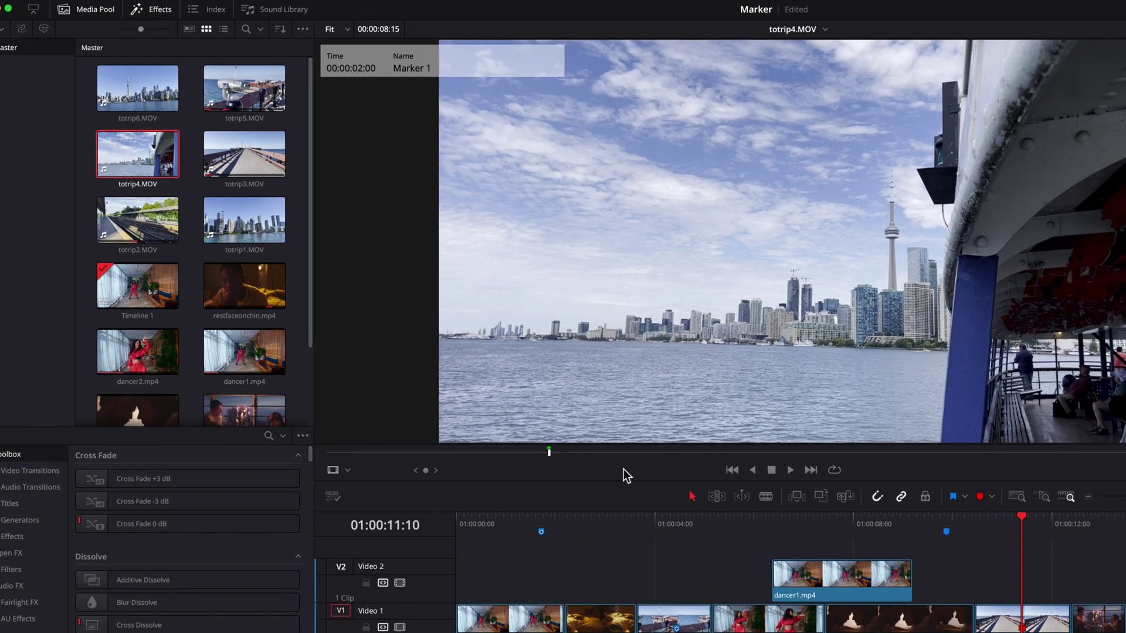
- Show Media Pool clips as a list and expand totrip4.MOV to reveal Marker 1 at 00:00:02:00
{"action": "left_click", "coordinate": [224, 30]}
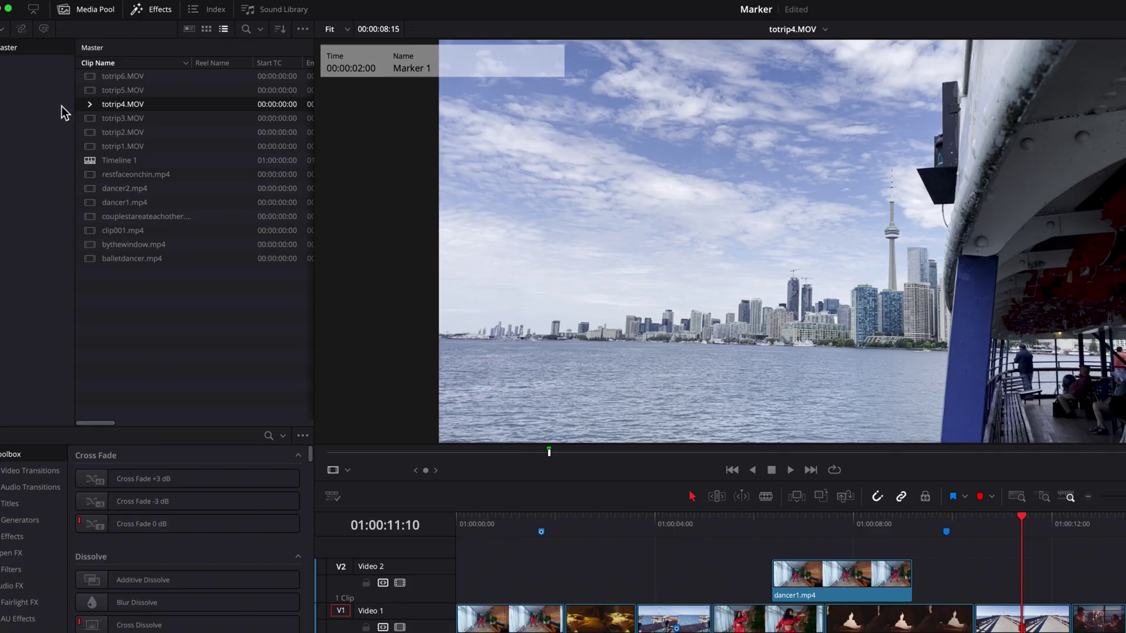
{"action": "left_click", "coordinate": [89, 105]}
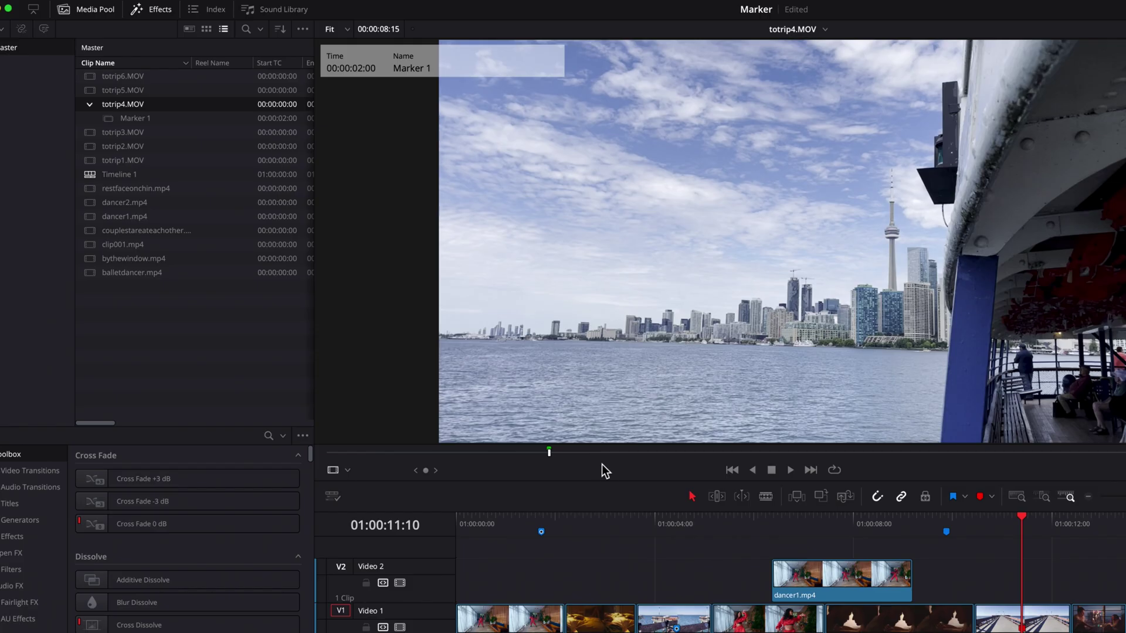
- Mark a 00:00:00:27 range from 00:00:03:08 on totrip4.MOV and convert it to duration marker Marker 2
{"action": "left_click_drag", "start_coordinate": [593, 455], "coordinate": [691, 456]}
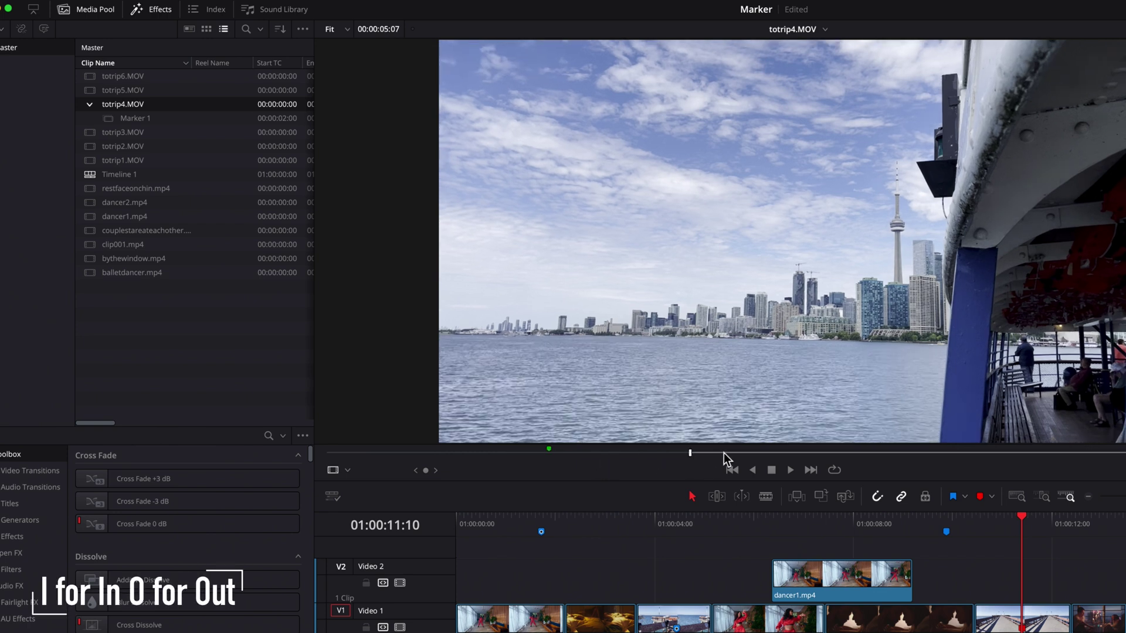
{"action": "left_click", "coordinate": [764, 452]}
{"action": "left_click_drag", "start_coordinate": [766, 453], "coordinate": [788, 453]}
{"action": "key", "text": "o"}
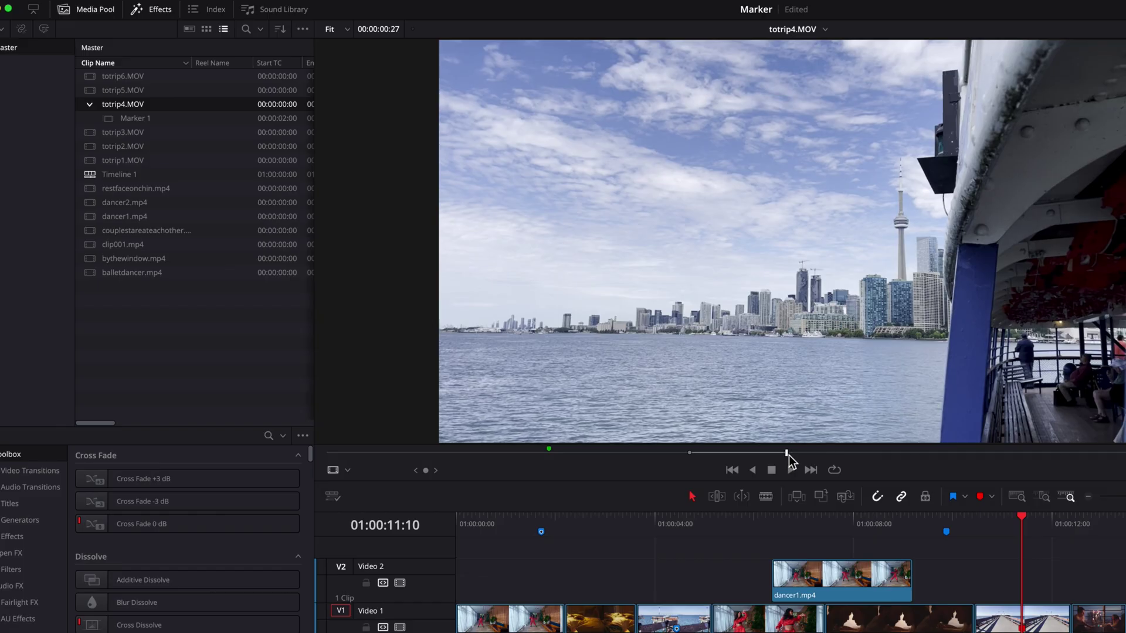
{"action": "right_click", "coordinate": [702, 454]}
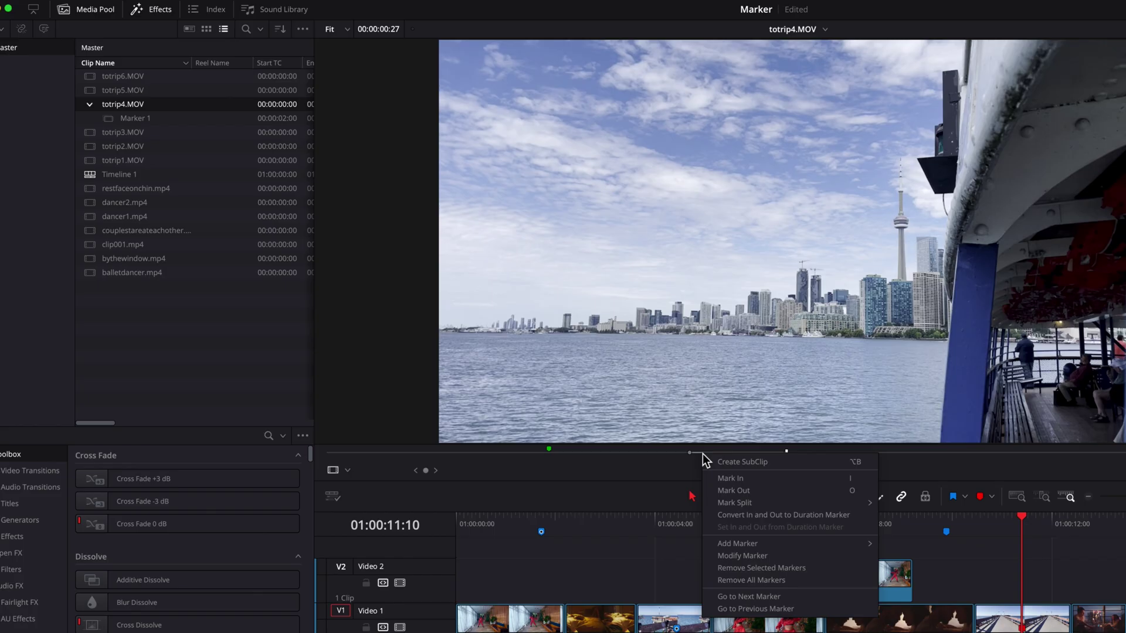
{"action": "left_click", "coordinate": [807, 515]}
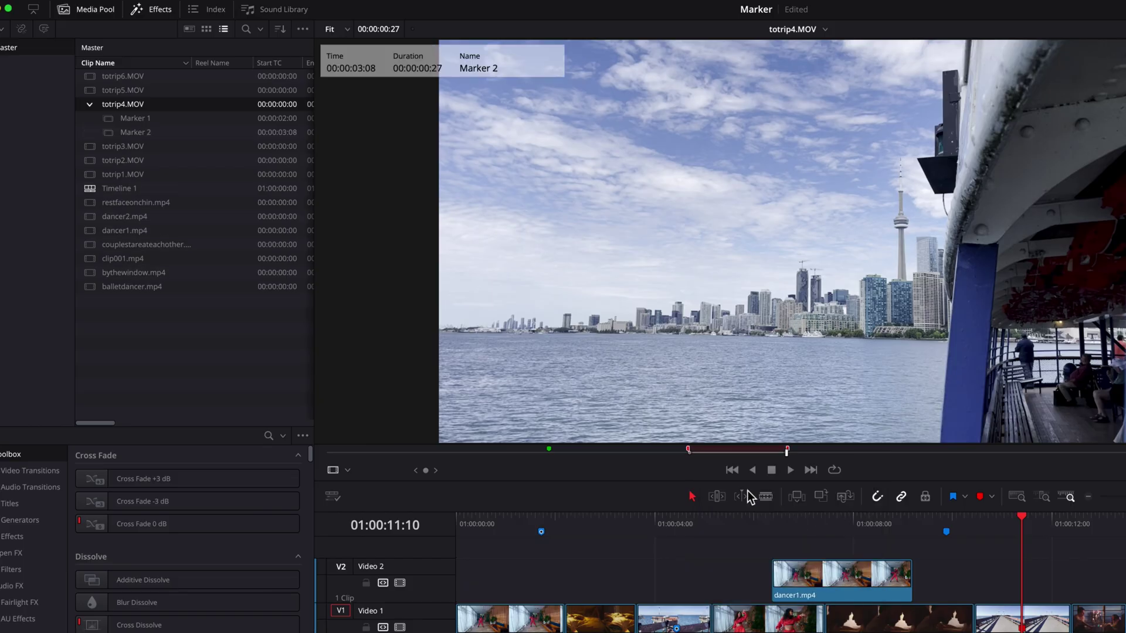
- Rename totrip4.MOV's duration Marker 2 to 'add this part to the timeline'
{"action": "double_click", "coordinate": [689, 448]}
{"action": "key", "text": "BackSpace"}
{"action": "type", "text": "add this part to the timeline"}
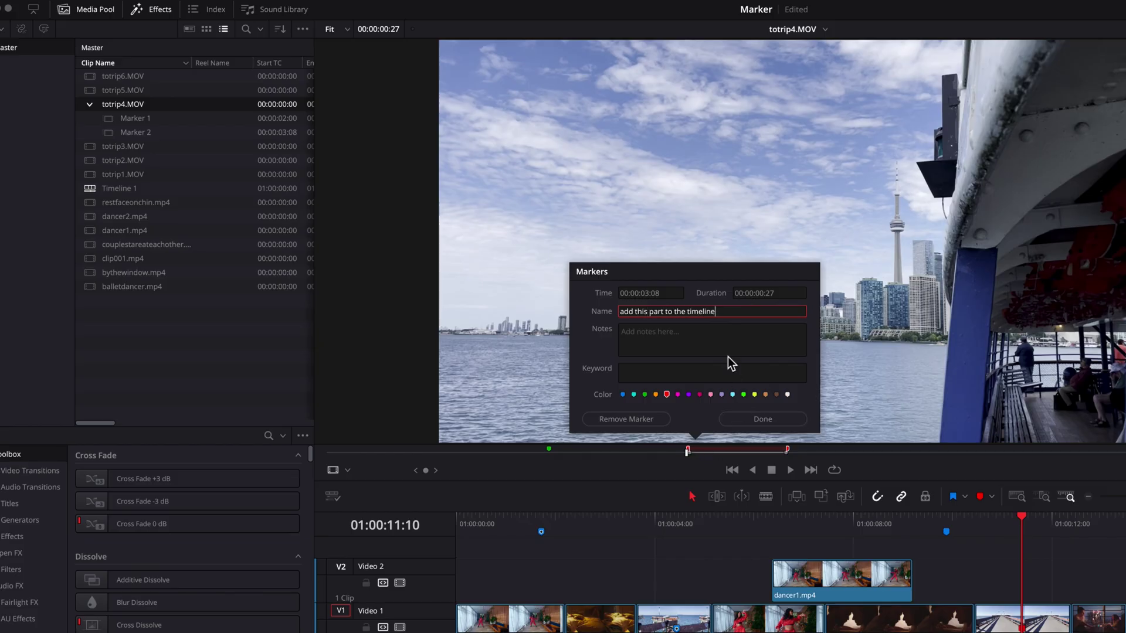
{"action": "left_click", "coordinate": [761, 419]}
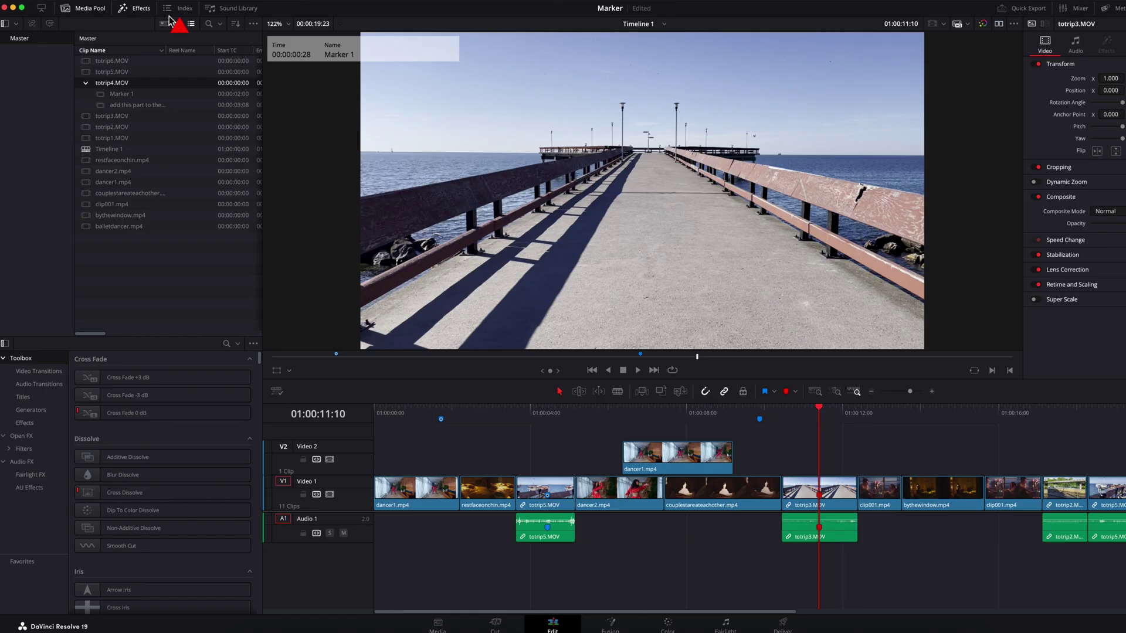
- Open Timeline 1's Edit Index and bring up its Show Markers colour filter choices
{"action": "left_click", "coordinate": [185, 9]}
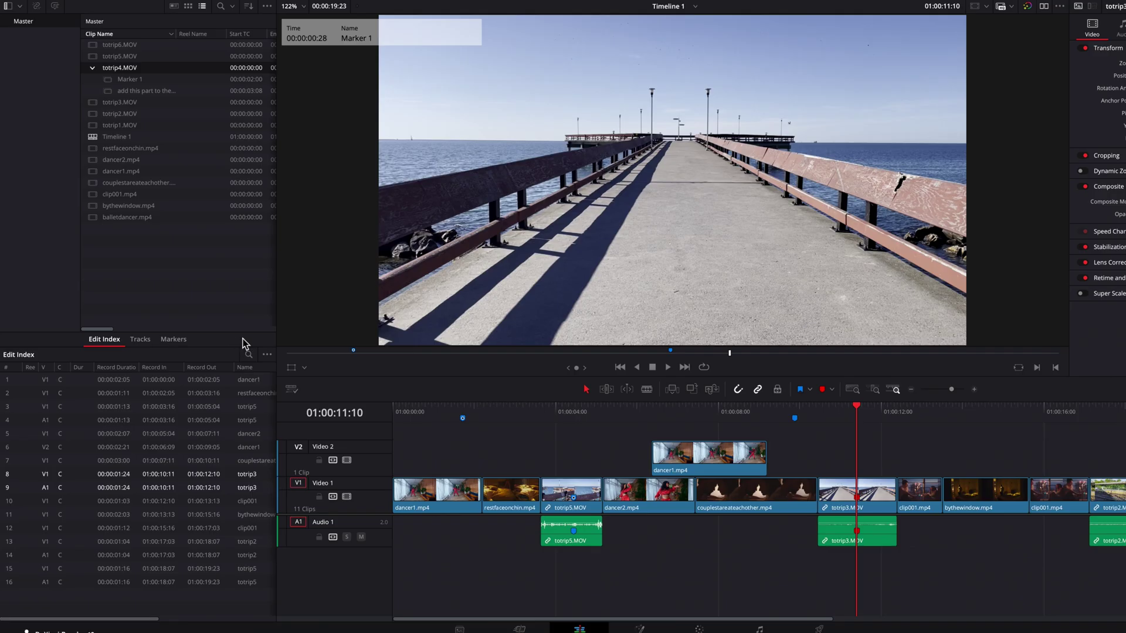
{"action": "left_click", "coordinate": [267, 355]}
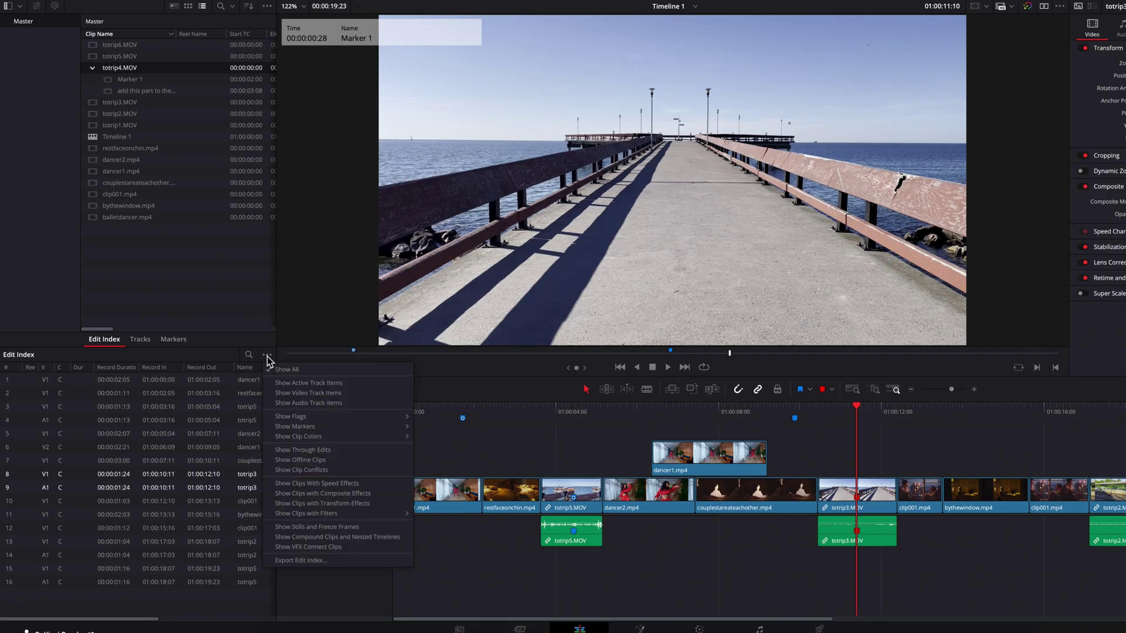
{"action": "mouse_move", "coordinate": [403, 432]}
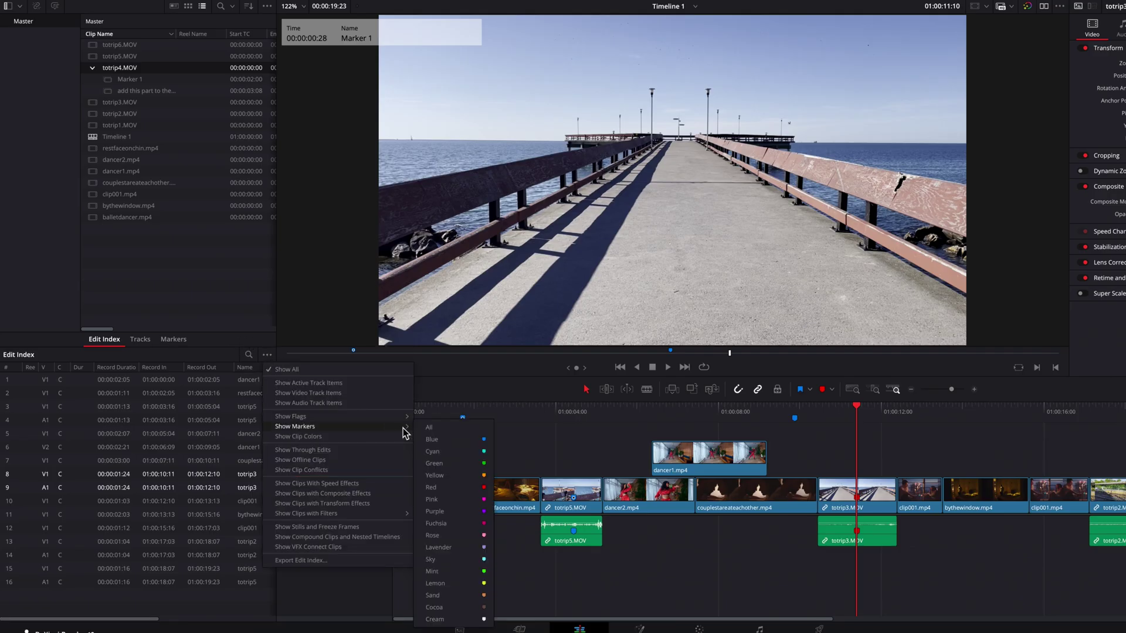
- Filter the Edit Index to blue markers, jump through each marker, and show the Markers list
{"action": "left_click", "coordinate": [472, 439]}
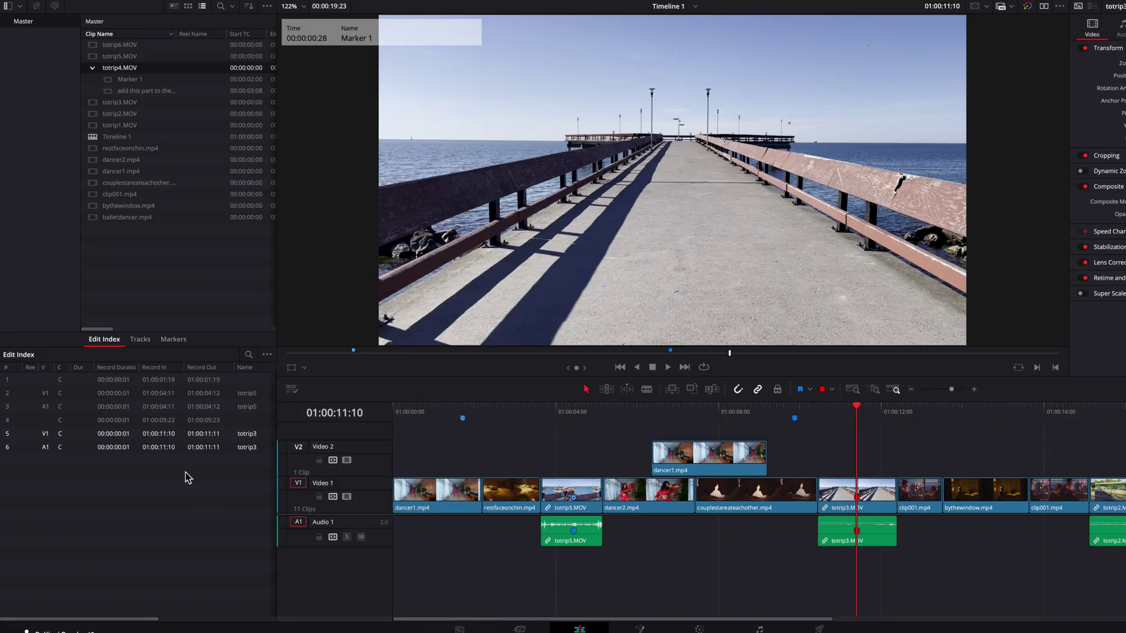
{"action": "left_click", "coordinate": [81, 382]}
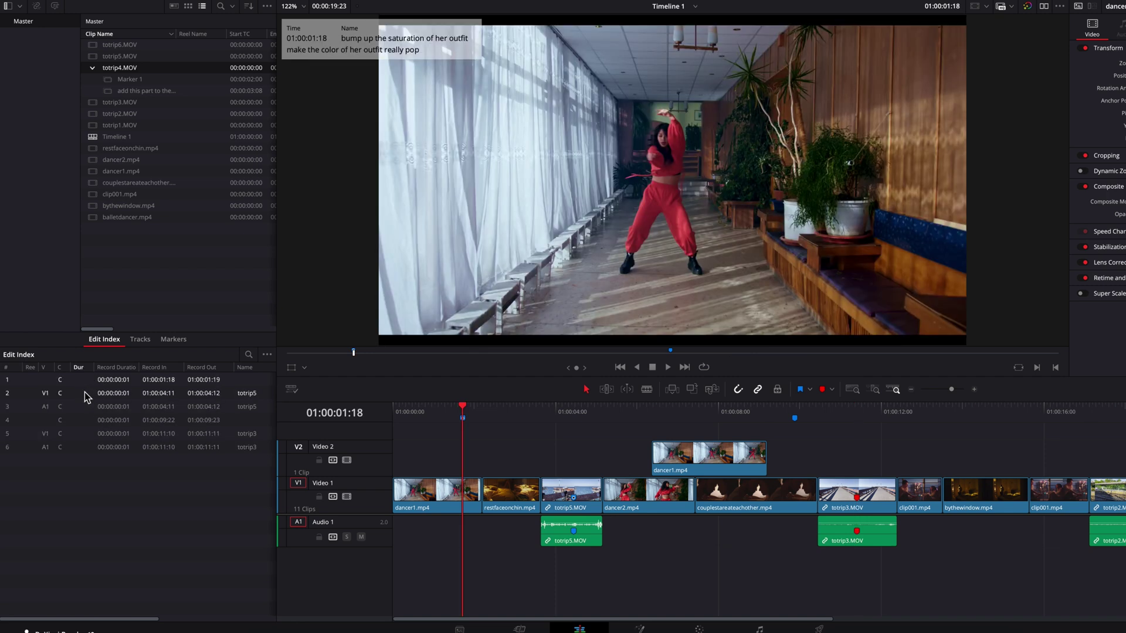
{"action": "left_click", "coordinate": [84, 392]}
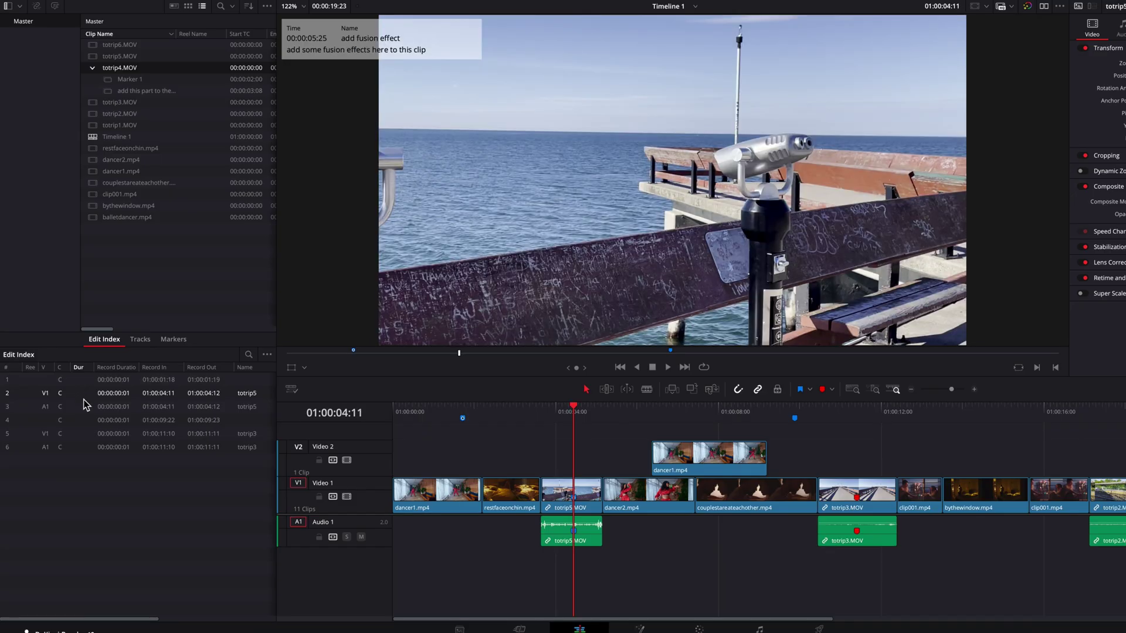
{"action": "left_click", "coordinate": [86, 417]}
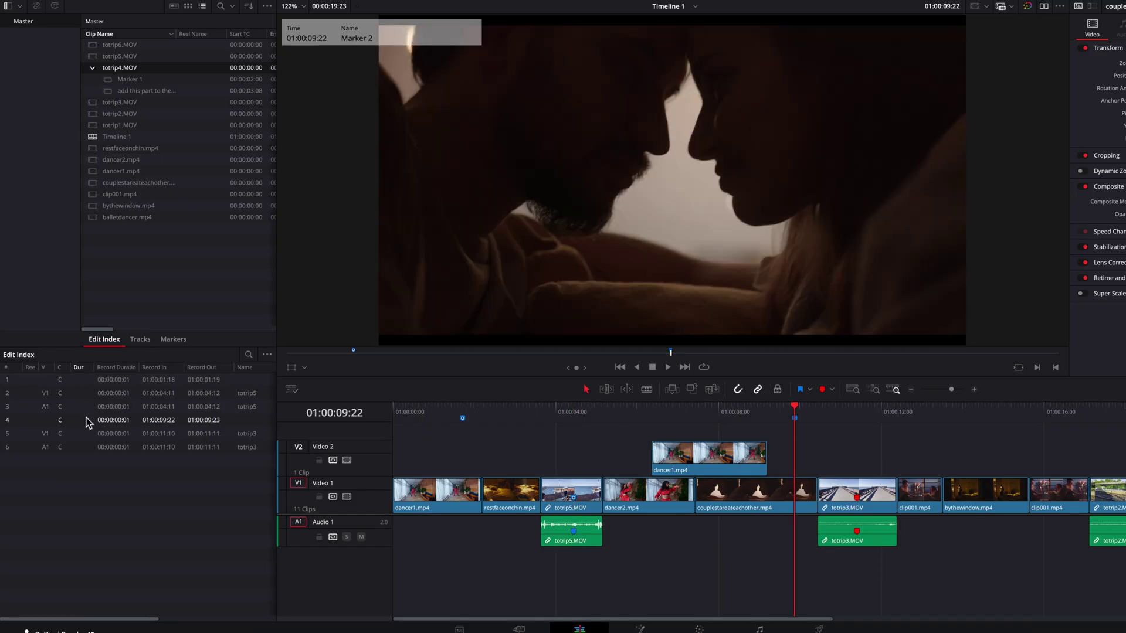
{"action": "left_click", "coordinate": [88, 434]}
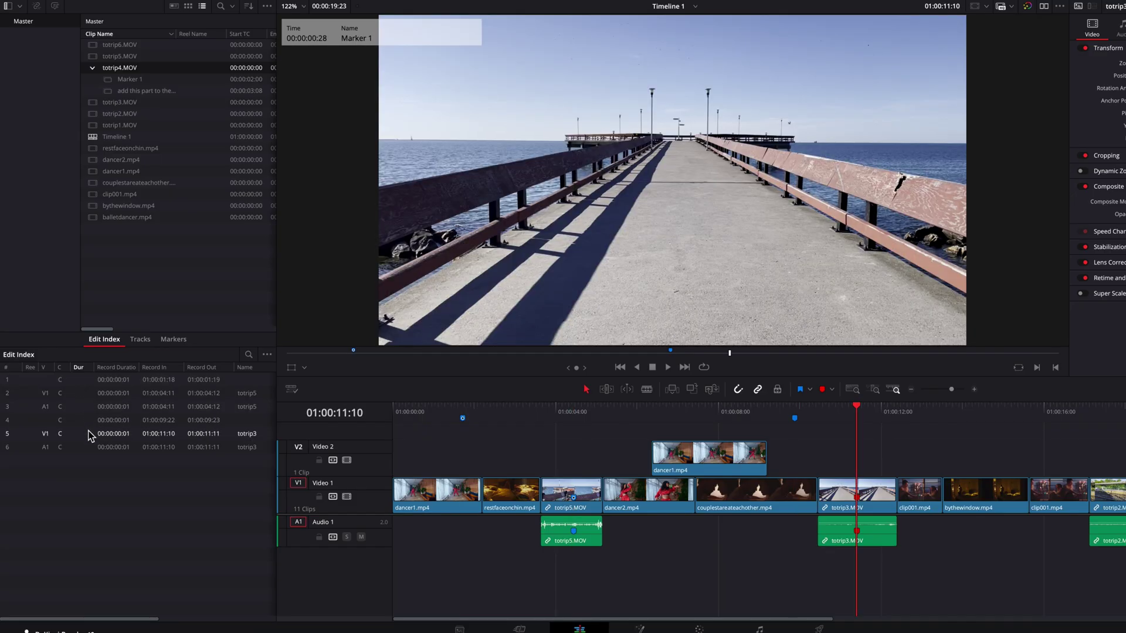
{"action": "left_click", "coordinate": [92, 381]}
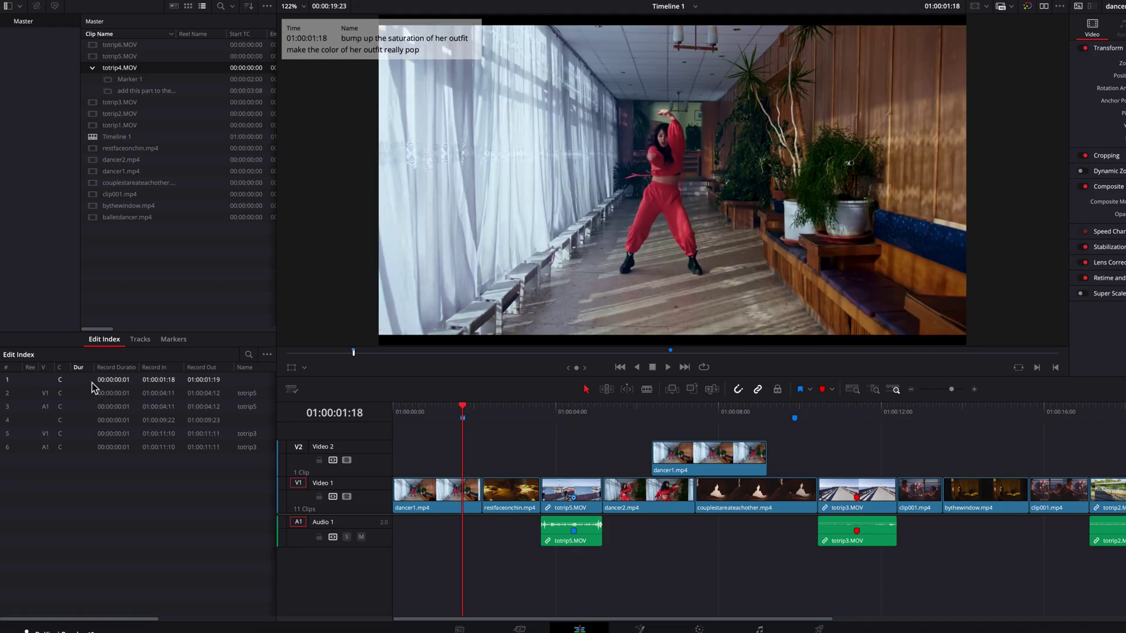
{"action": "left_click", "coordinate": [179, 342]}
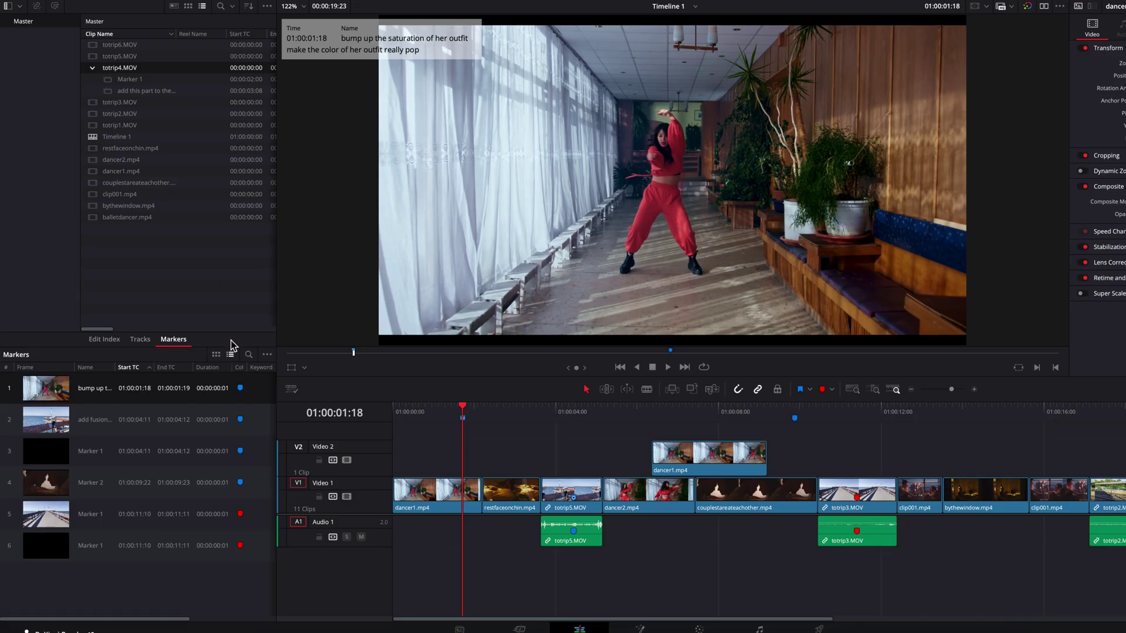
- Review all six markers and their notes, ending on the totrip3 clip at 01:00:11:10
{"action": "left_click", "coordinate": [106, 425]}
{"action": "left_click", "coordinate": [106, 458]}
{"action": "left_click", "coordinate": [105, 486]}
{"action": "left_click", "coordinate": [105, 515]}
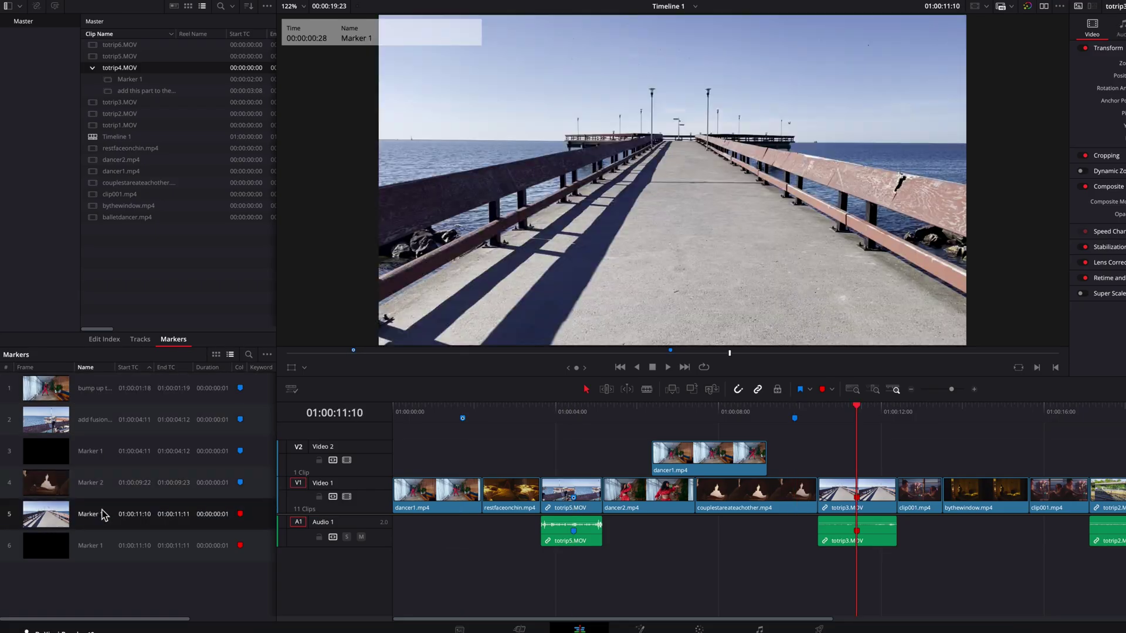
{"action": "left_click", "coordinate": [97, 547]}
{"action": "left_click", "coordinate": [103, 392]}
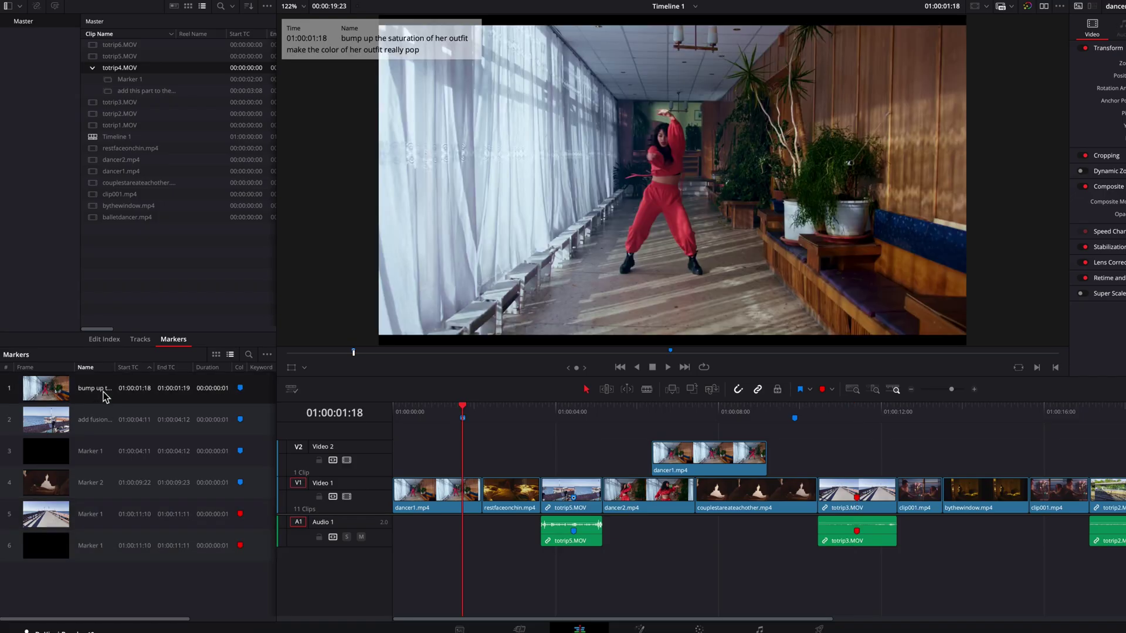
{"action": "scroll", "coordinate": [136, 444], "scroll_direction": "right", "scroll_amount": 5}
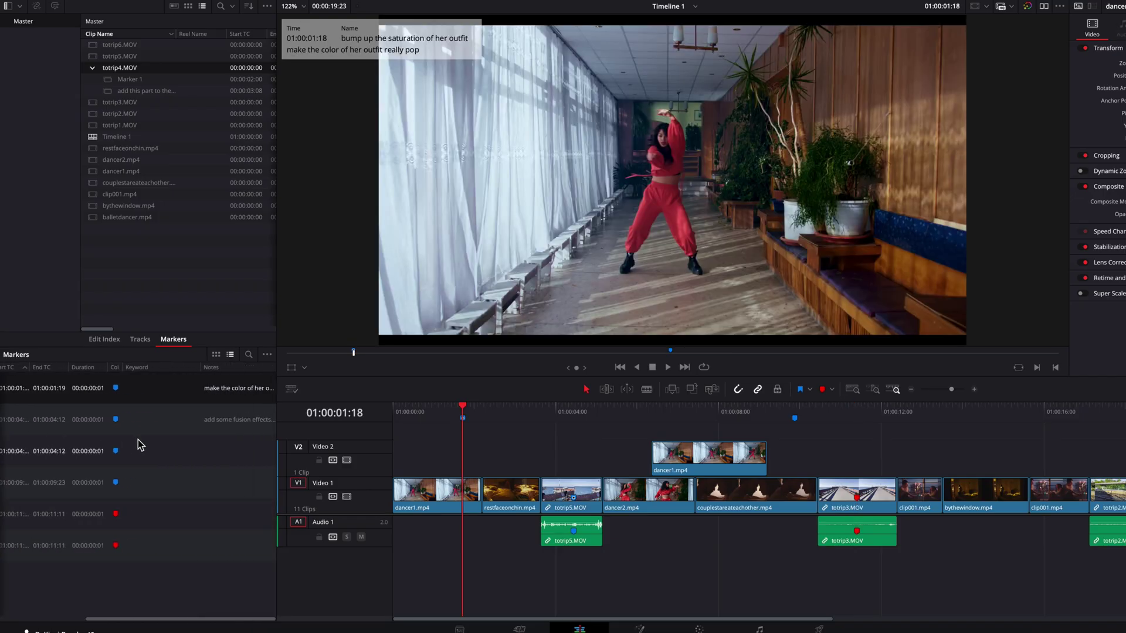
{"action": "scroll", "coordinate": [138, 439], "scroll_direction": "left", "scroll_amount": 5}
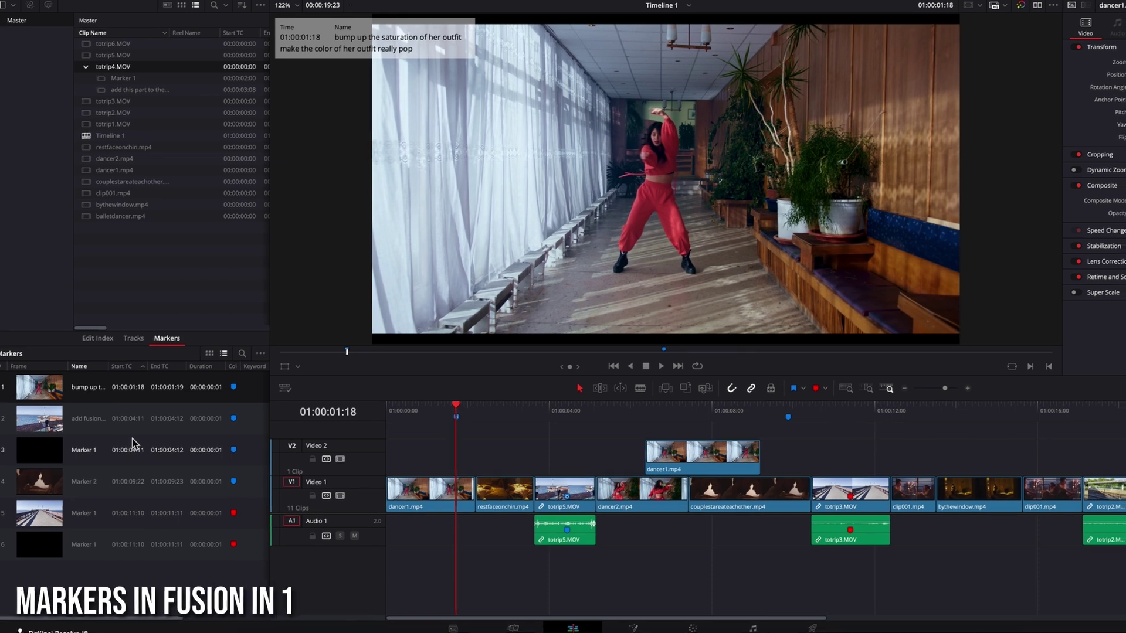
{"action": "left_click", "coordinate": [134, 514]}
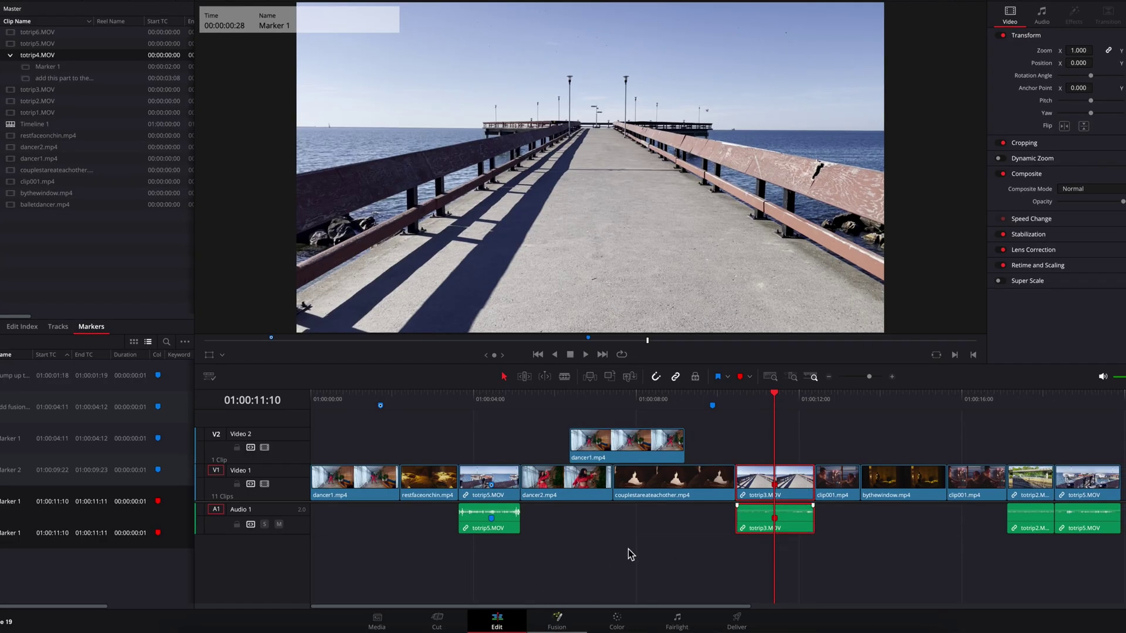
- Open totrip3 in Fusion with the Keyframes view fitted and scrolled to frame 0
{"action": "key", "text": "shift+5"}
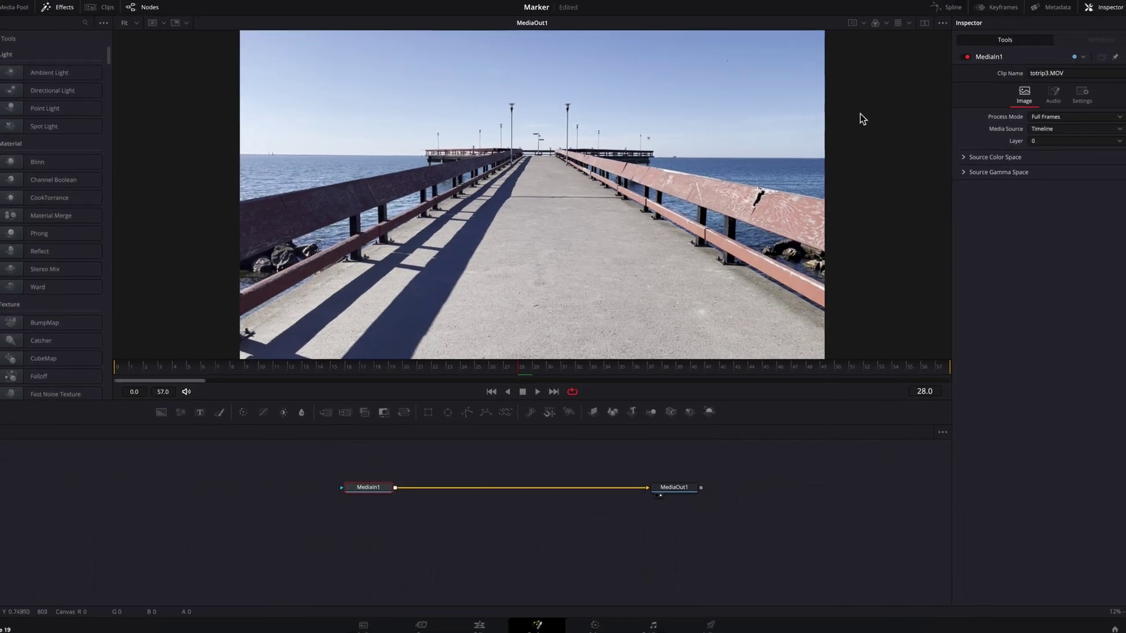
{"action": "left_click", "coordinate": [1002, 8]}
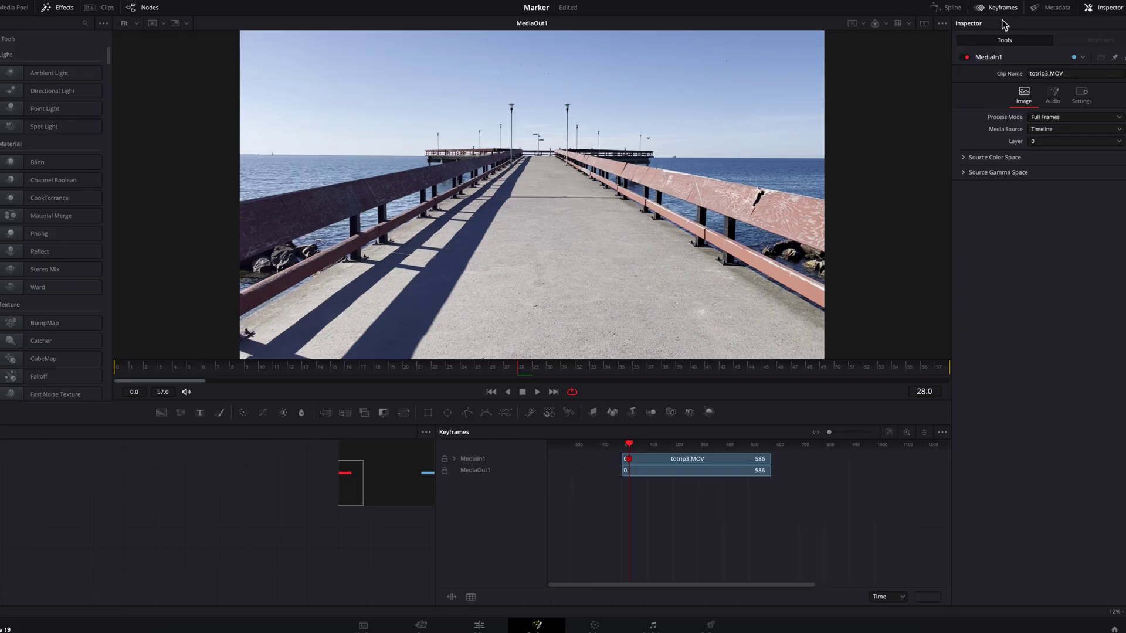
{"action": "left_click", "coordinate": [887, 434]}
{"action": "scroll", "coordinate": [680, 454], "scroll_direction": "up", "scroll_amount": 2}
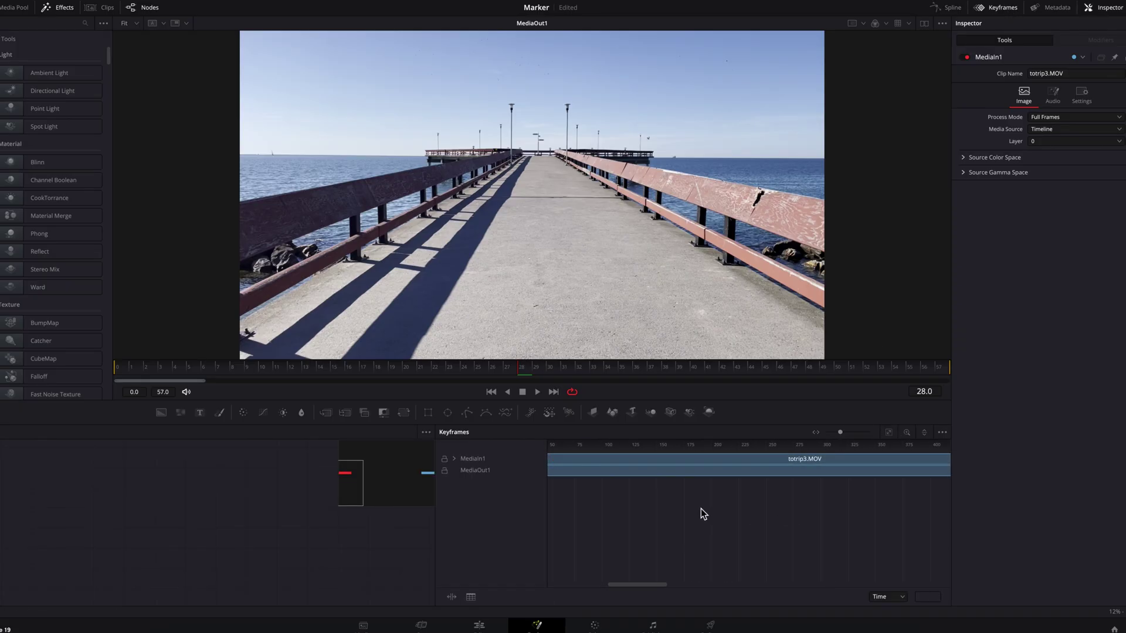
{"action": "scroll", "coordinate": [705, 508], "scroll_direction": "up", "scroll_amount": 4}
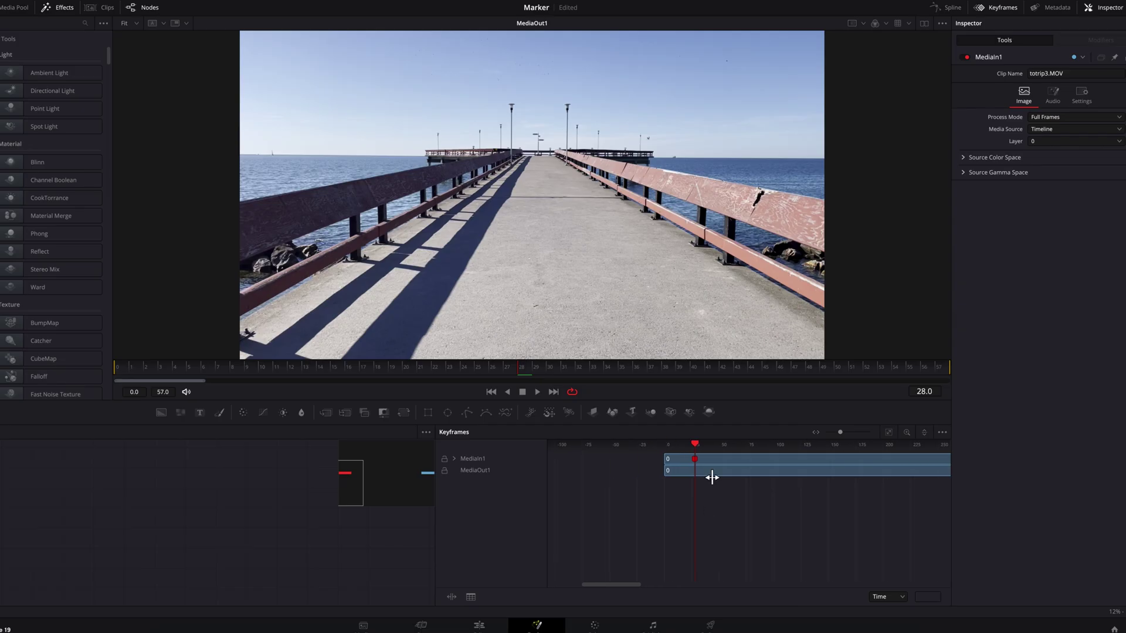
- Add a blue marker near totrip3's start on the Keyframes ruler and name it 'fusion marker'
{"action": "right_click", "coordinate": [675, 447]}
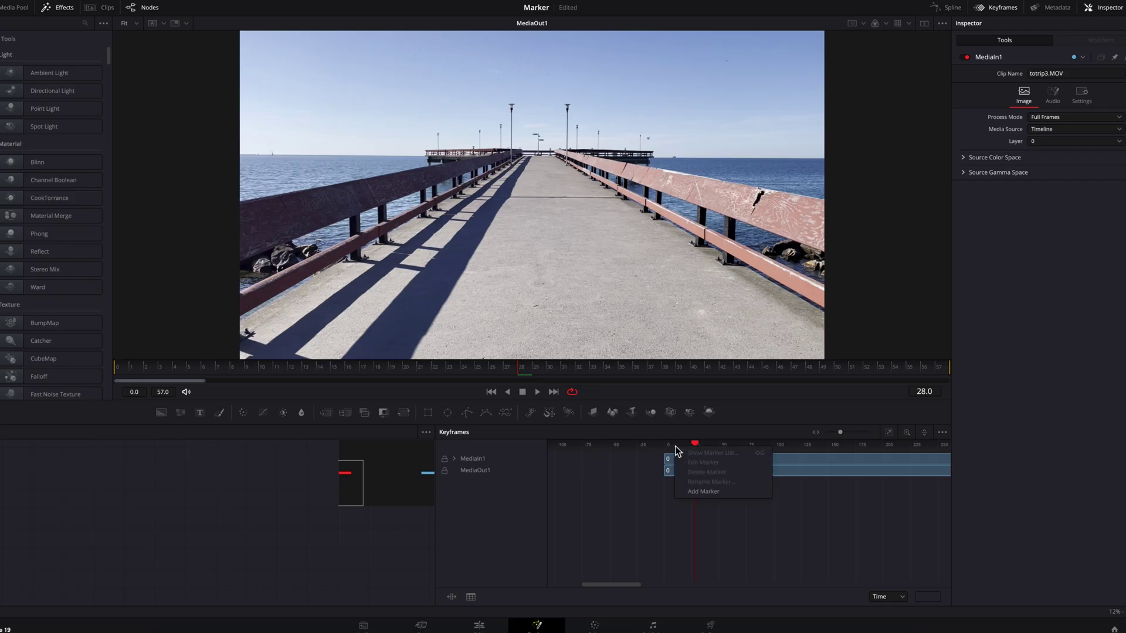
{"action": "left_click", "coordinate": [702, 491]}
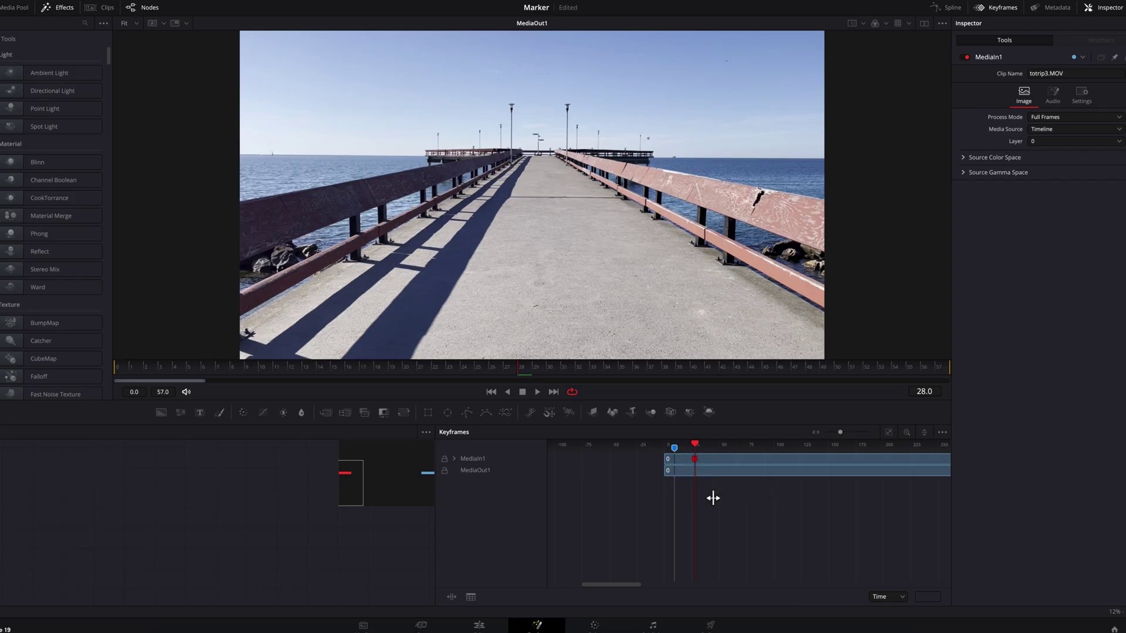
{"action": "right_click", "coordinate": [674, 448]}
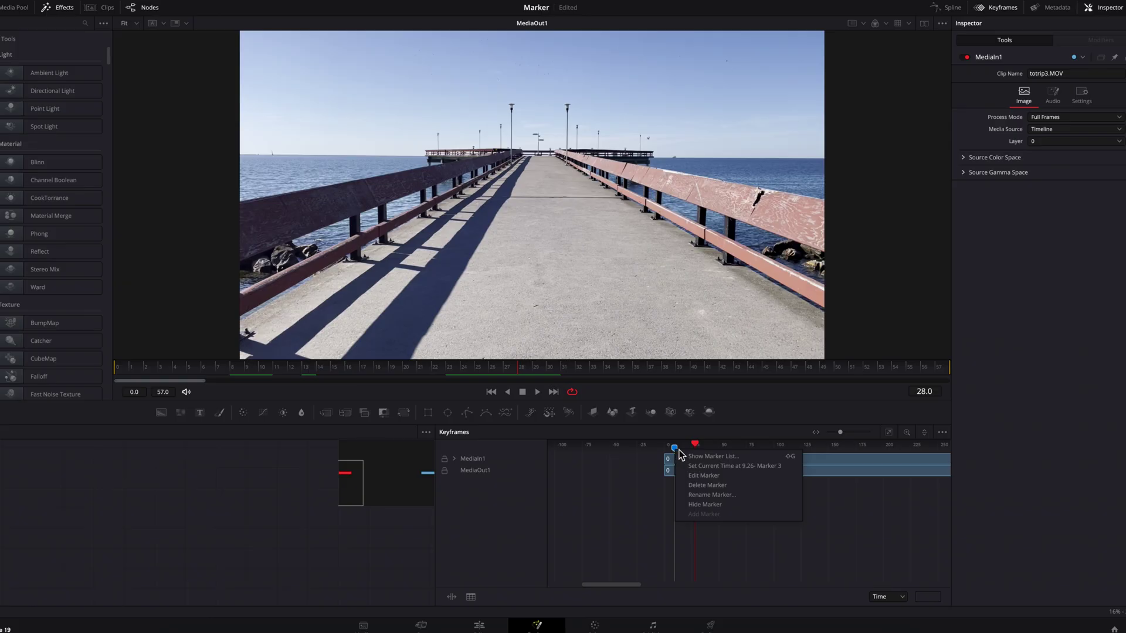
{"action": "left_click", "coordinate": [765, 495]}
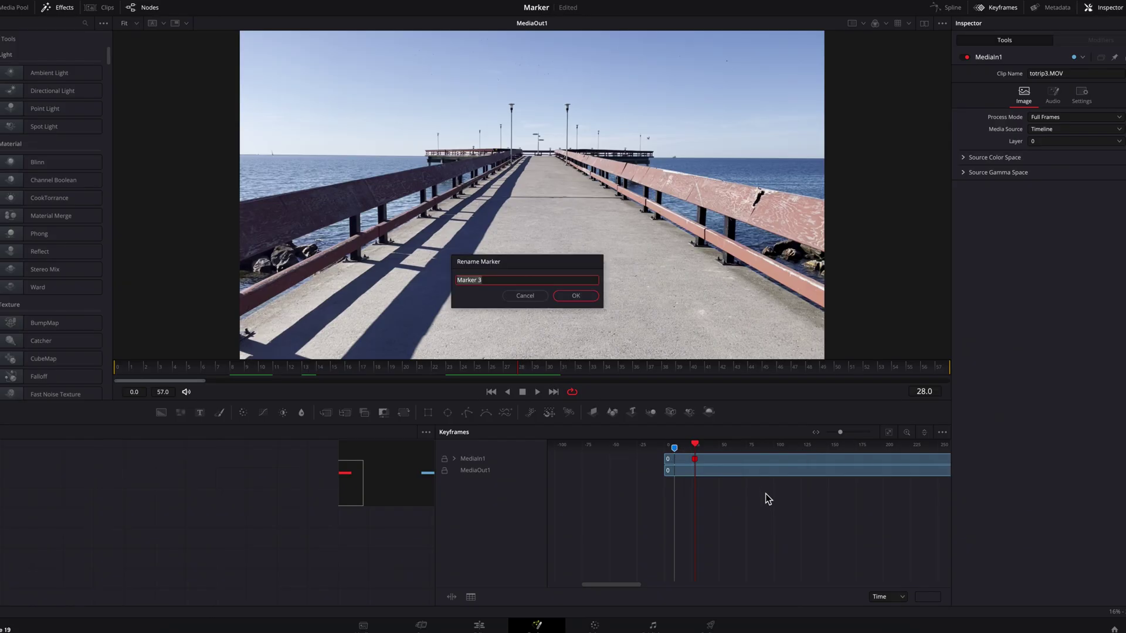
{"action": "type", "text": "fusion marker"}
{"action": "key", "text": "Return"}
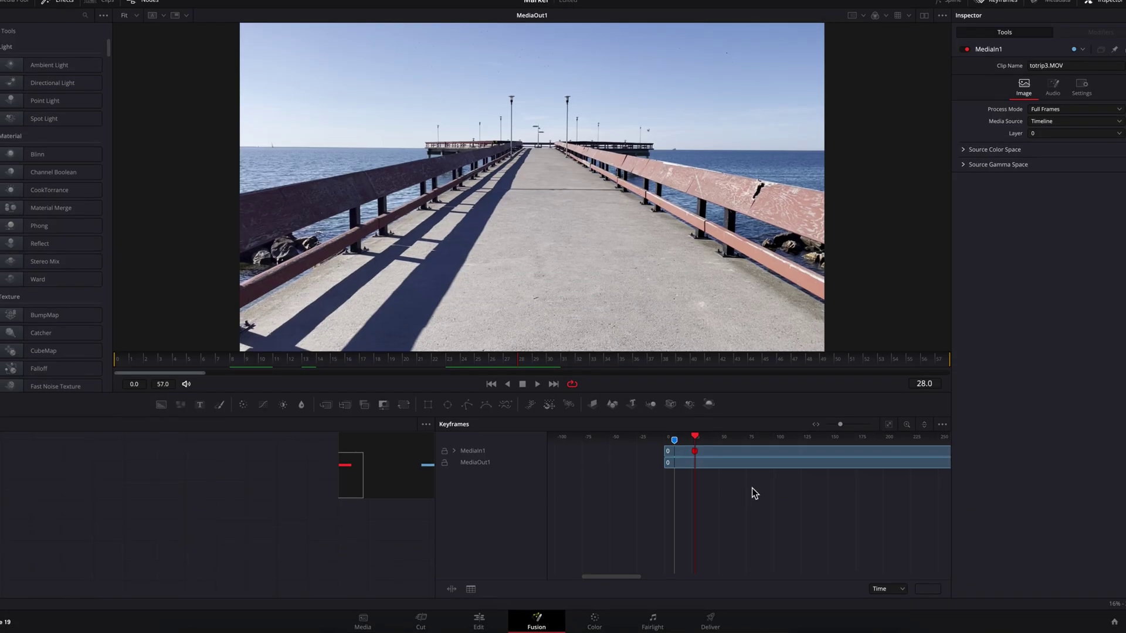
- Verify the fusion marker on the Edit timeline at 01:00:10:19, then go back to Fusion
{"action": "left_click", "coordinate": [485, 621]}
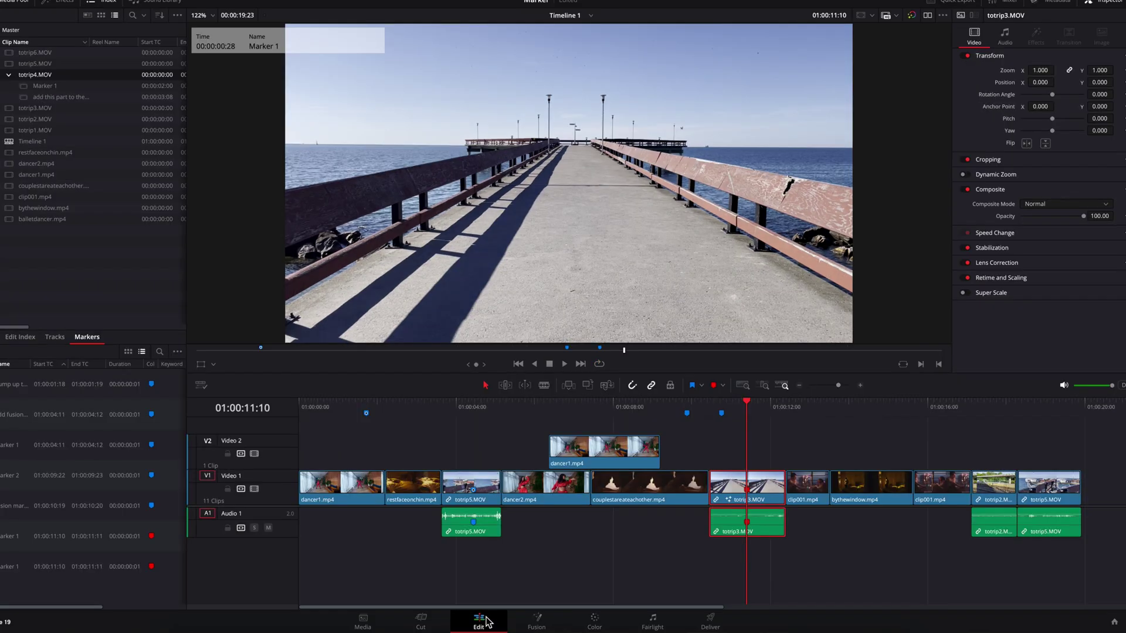
{"action": "mouse_move", "coordinate": [721, 417]}
{"action": "left_click", "coordinate": [546, 621]}
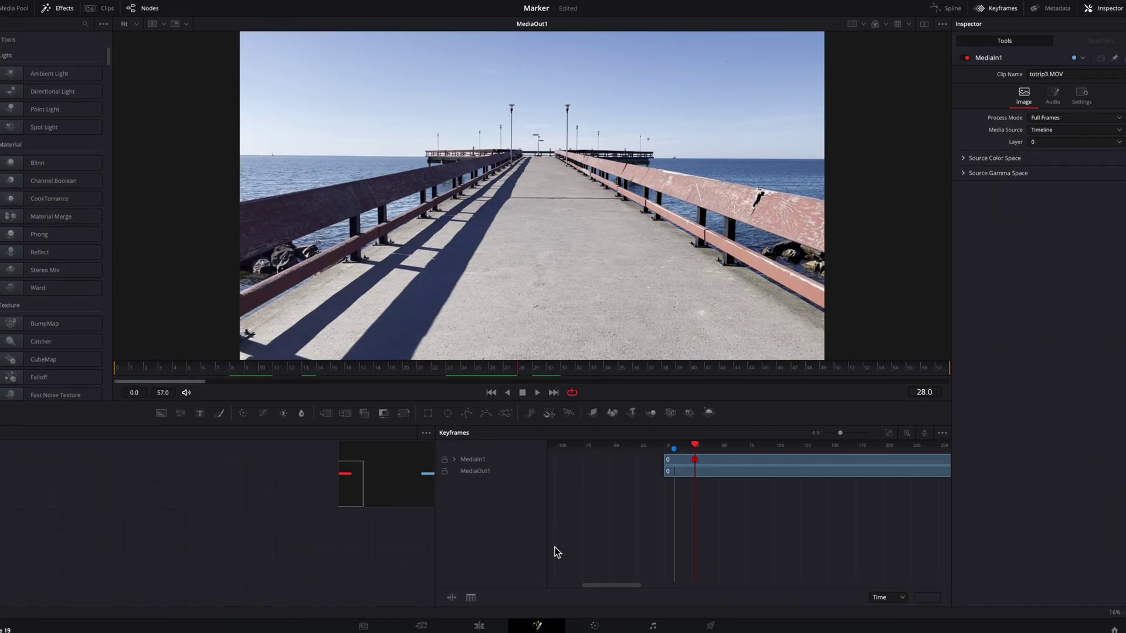
- Add a marker at frame 30 on the spline ruler and rename it 'new marker'
{"action": "left_click", "coordinate": [935, 8]}
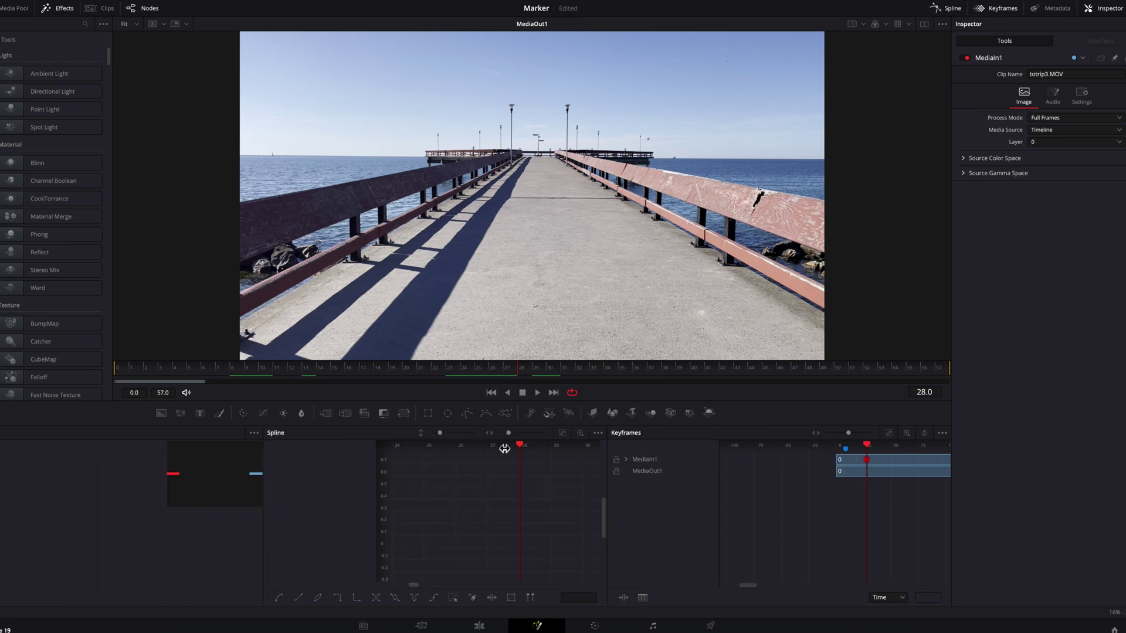
{"action": "right_click", "coordinate": [572, 450]}
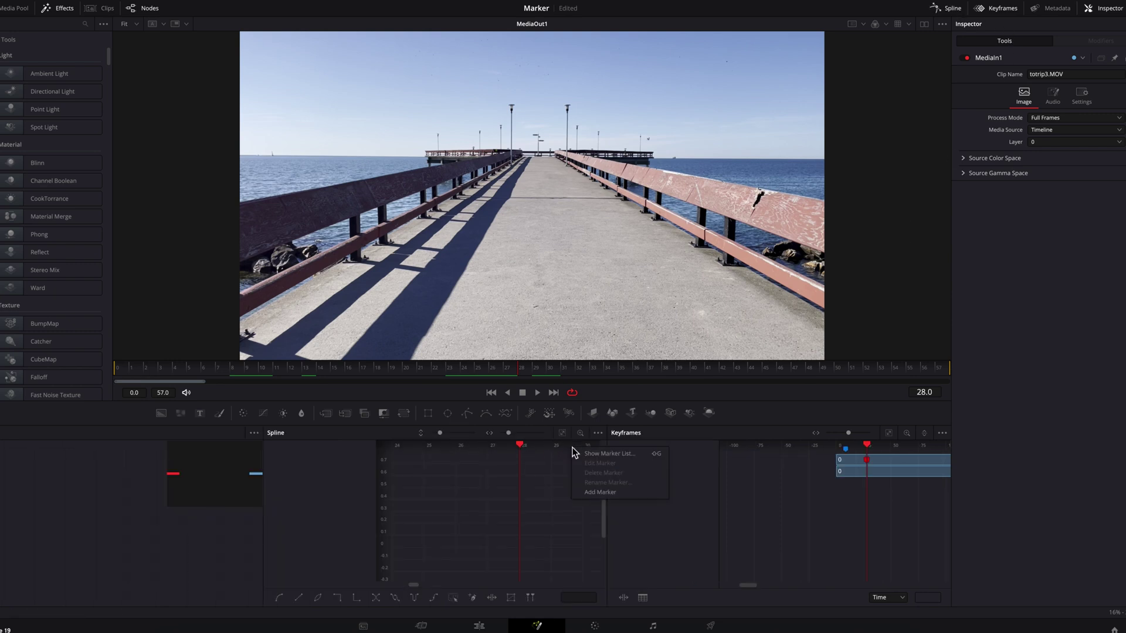
{"action": "left_click", "coordinate": [609, 491]}
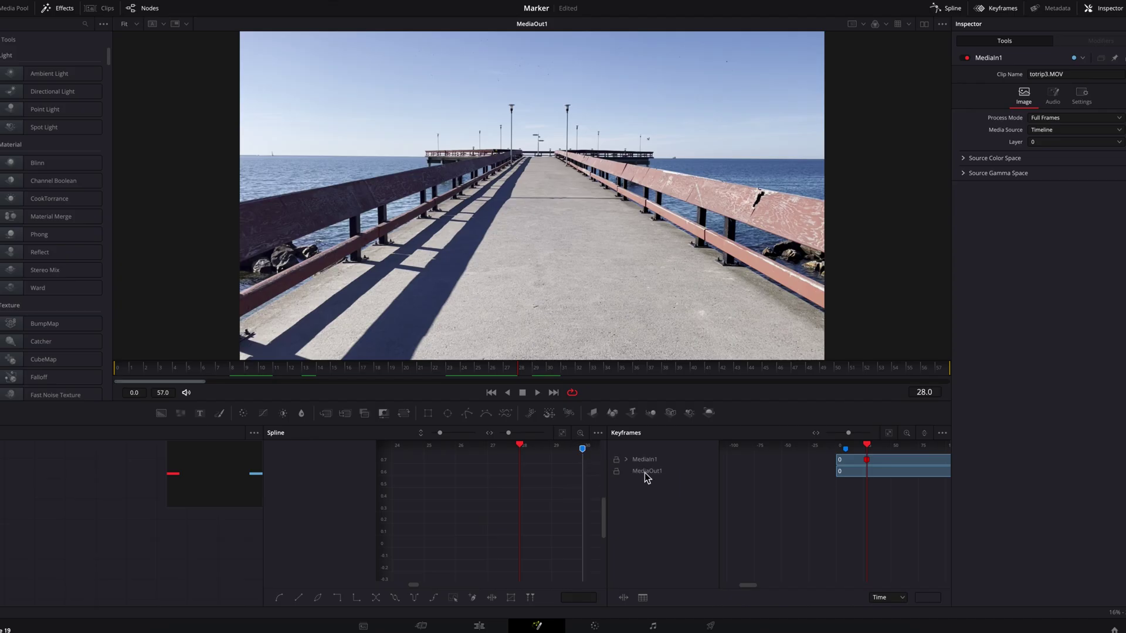
{"action": "scroll", "coordinate": [885, 527], "scroll_direction": "left", "scroll_amount": 5}
{"action": "scroll", "coordinate": [886, 527], "scroll_direction": "right", "scroll_amount": 4}
{"action": "scroll", "coordinate": [886, 531], "scroll_direction": "right", "scroll_amount": 2}
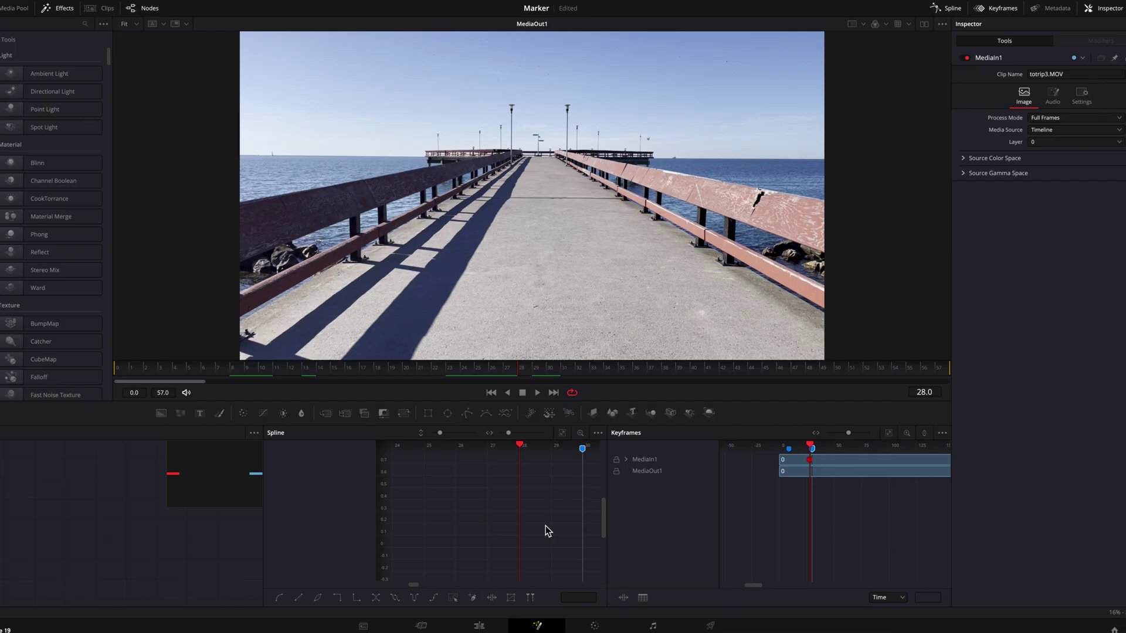
{"action": "right_click", "coordinate": [583, 450]}
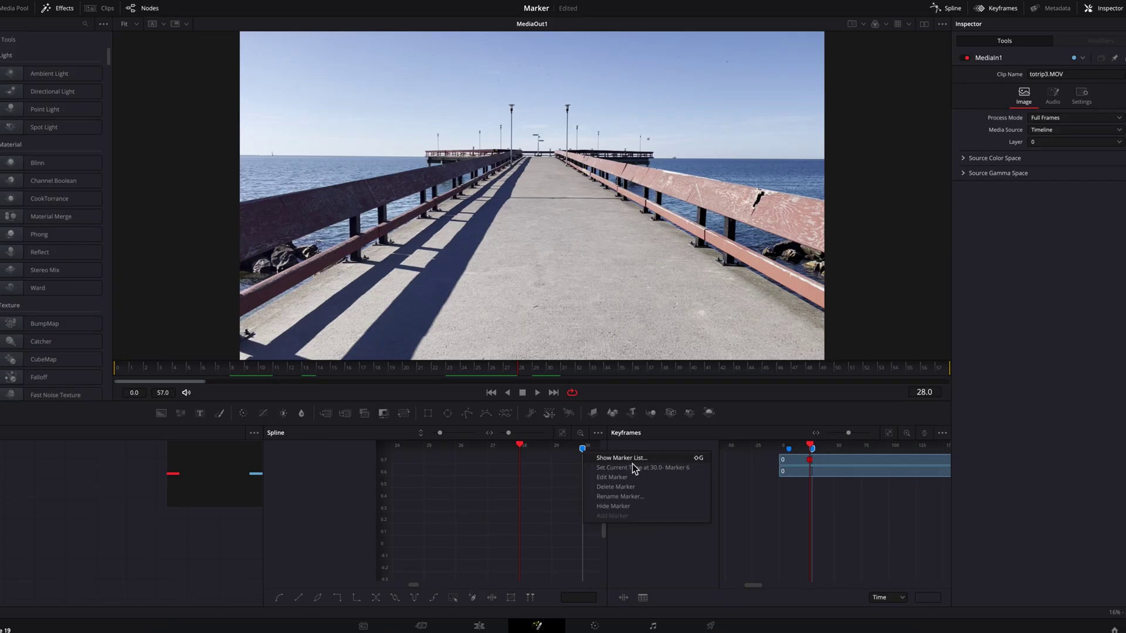
{"action": "left_click", "coordinate": [643, 497]}
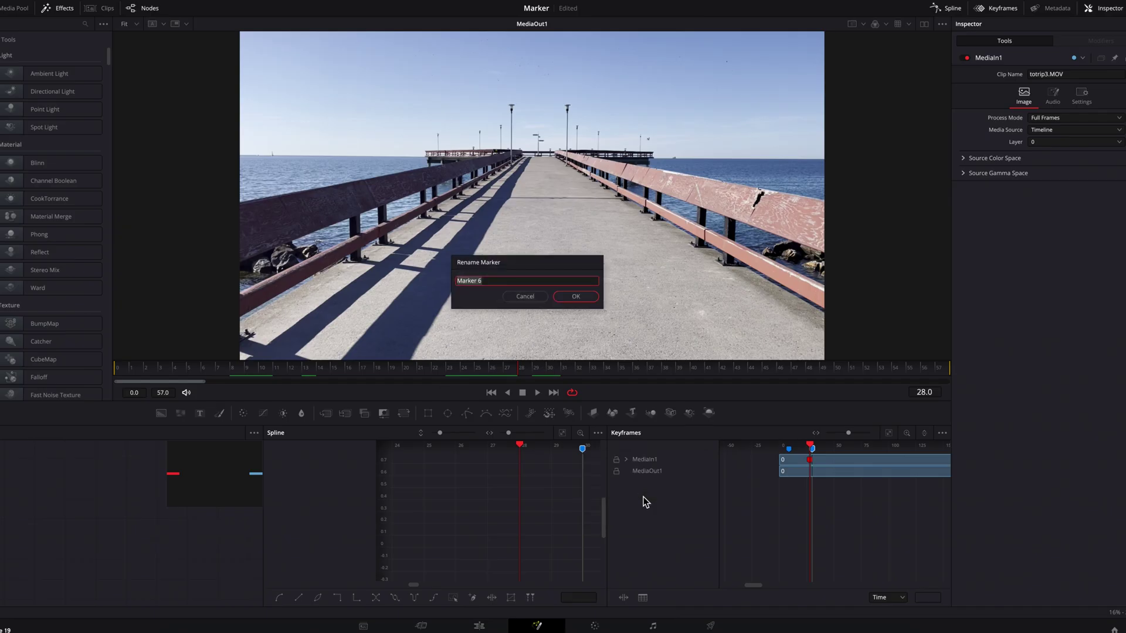
{"action": "type", "text": "new marker"}
{"action": "key", "text": "Return"}
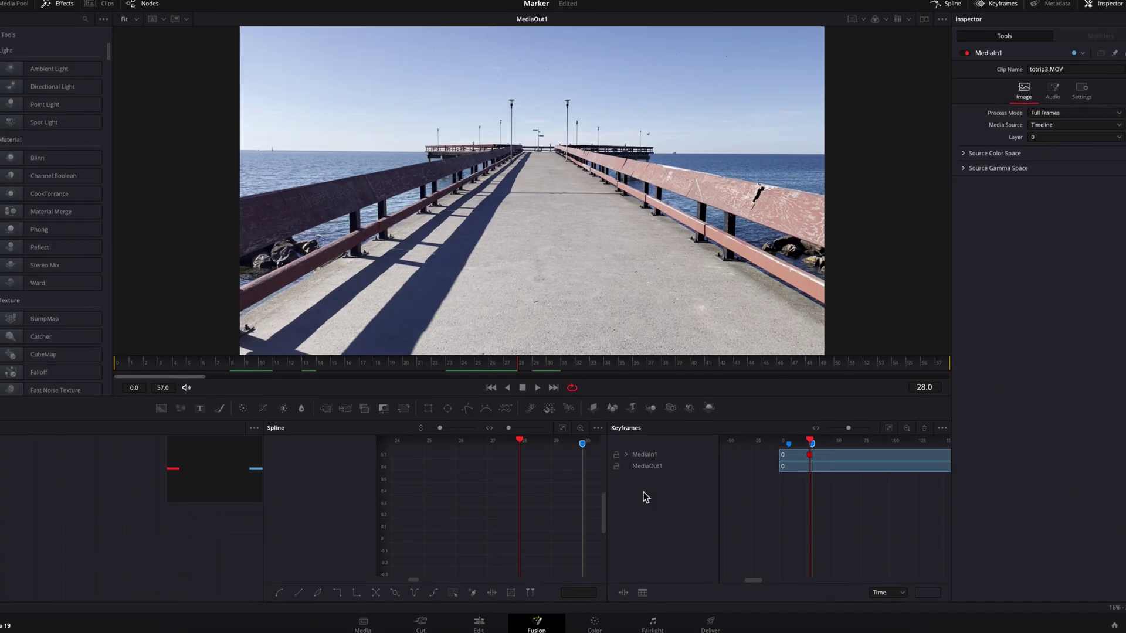
- Check 'new marker' at 01:00:11:11 on the Edit timeline, then inspect it in Fusion's Keyframes view
{"action": "left_click", "coordinate": [477, 626]}
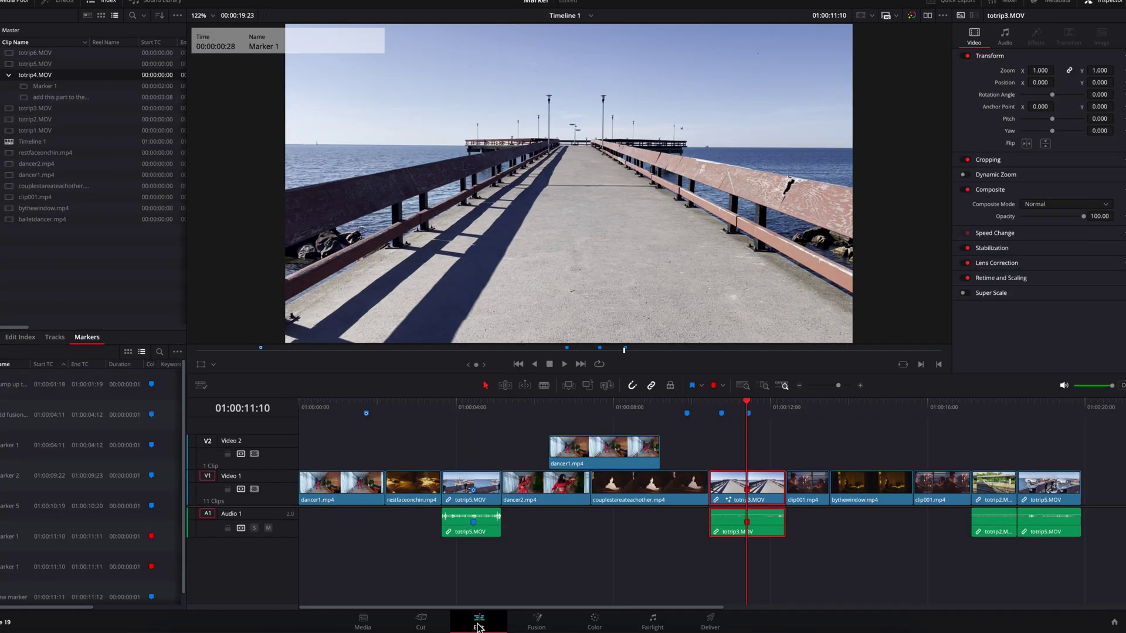
{"action": "mouse_move", "coordinate": [749, 417]}
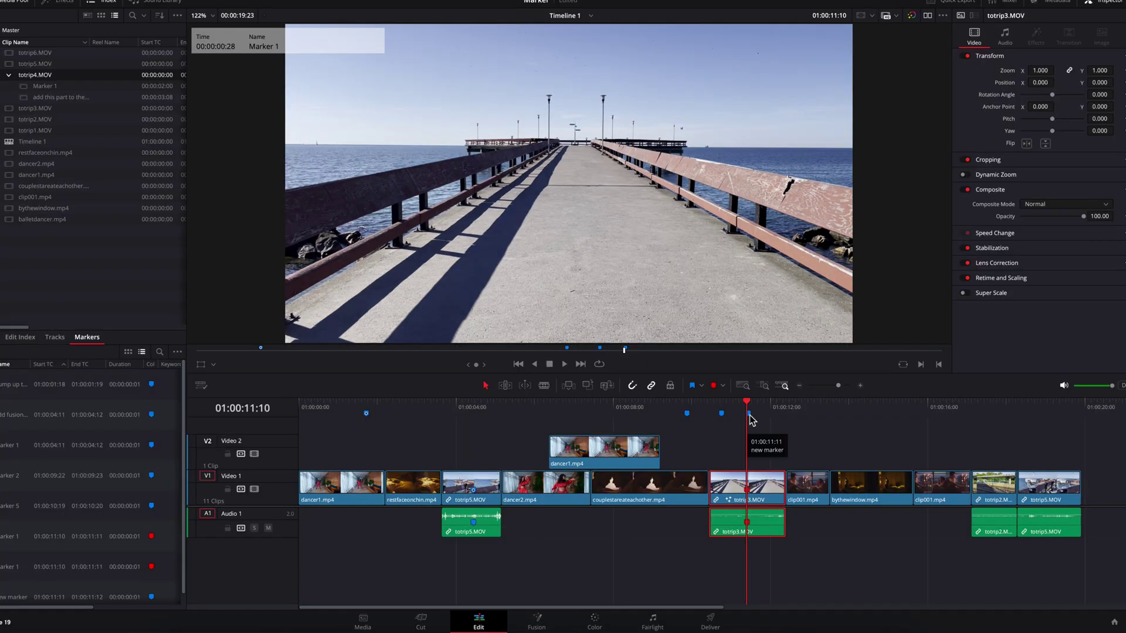
{"action": "left_click", "coordinate": [544, 623]}
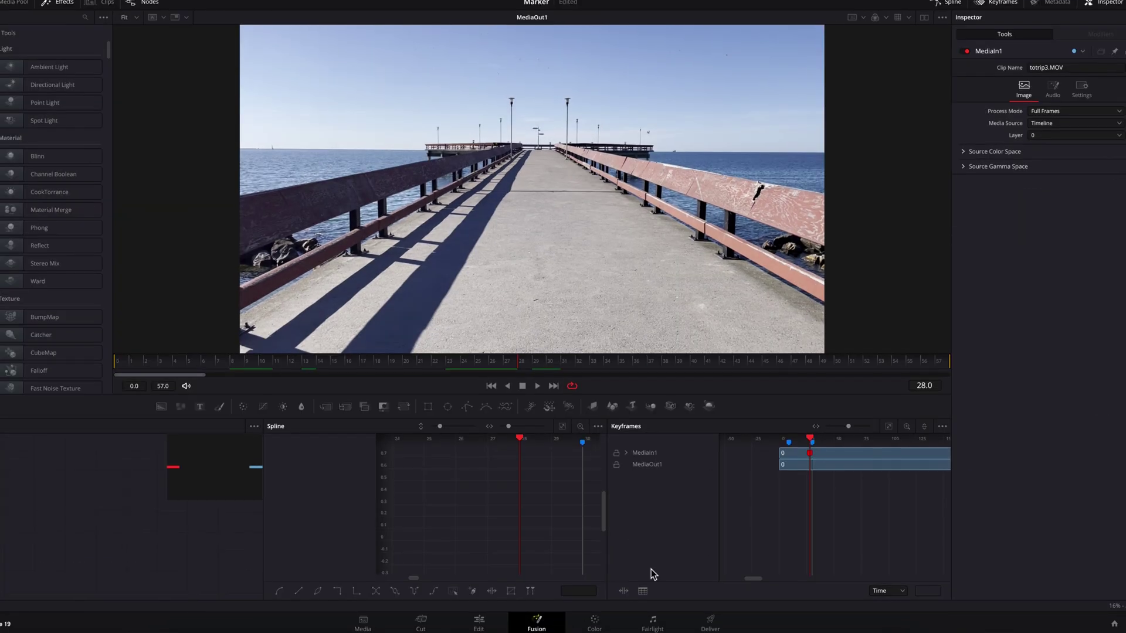
{"action": "left_click", "coordinate": [949, 9]}
{"action": "scroll", "coordinate": [737, 472], "scroll_direction": "up", "scroll_amount": 5}
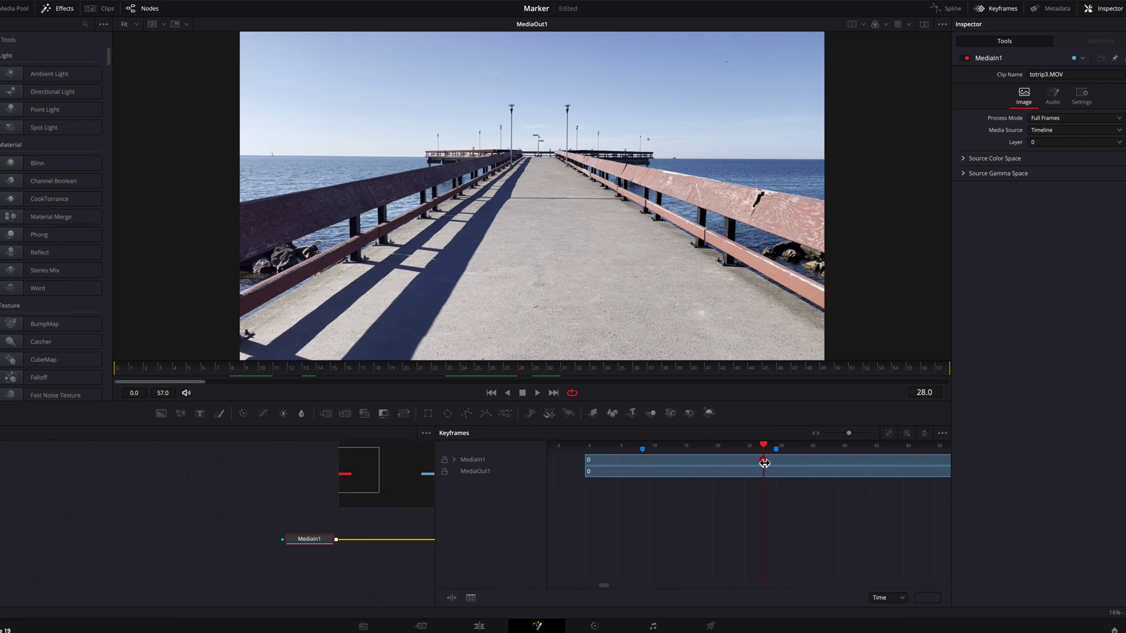
{"action": "right_click", "coordinate": [764, 463]}
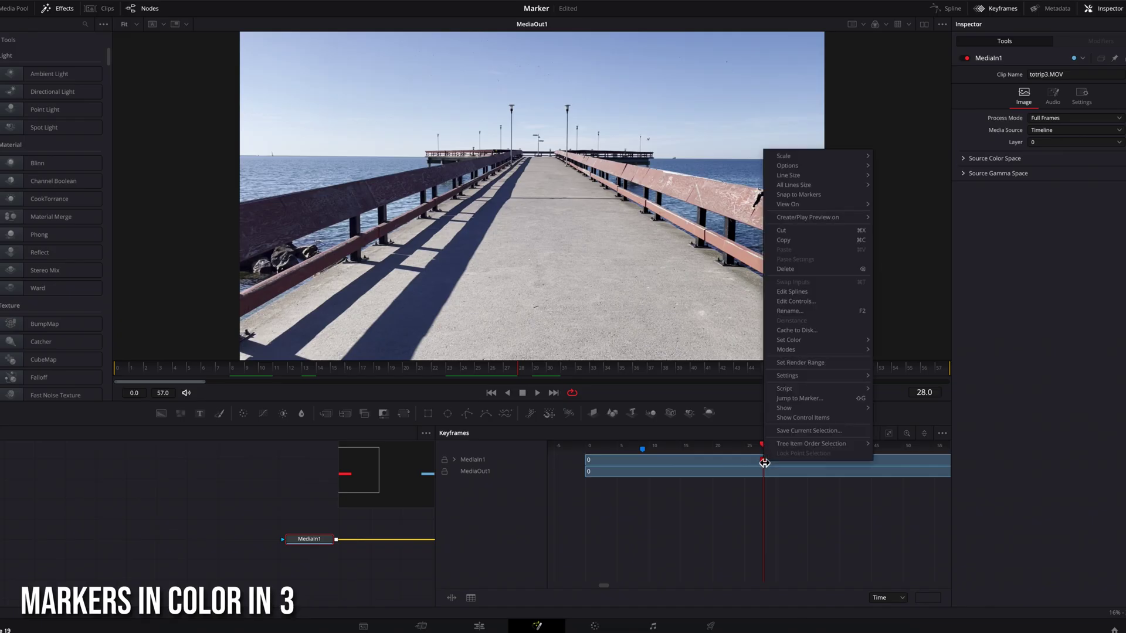
{"action": "left_click", "coordinate": [748, 421]}
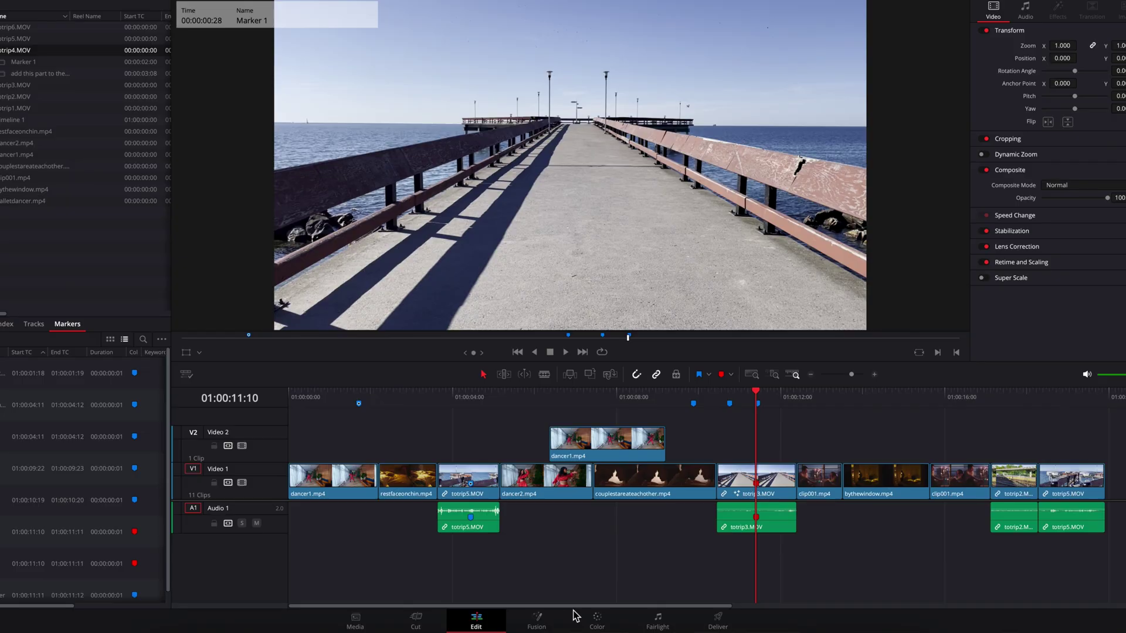
- On the Color page, jump to the dancer1 marker about bumping up outfit saturation, at 01:00:01:18
{"action": "left_click", "coordinate": [598, 620]}
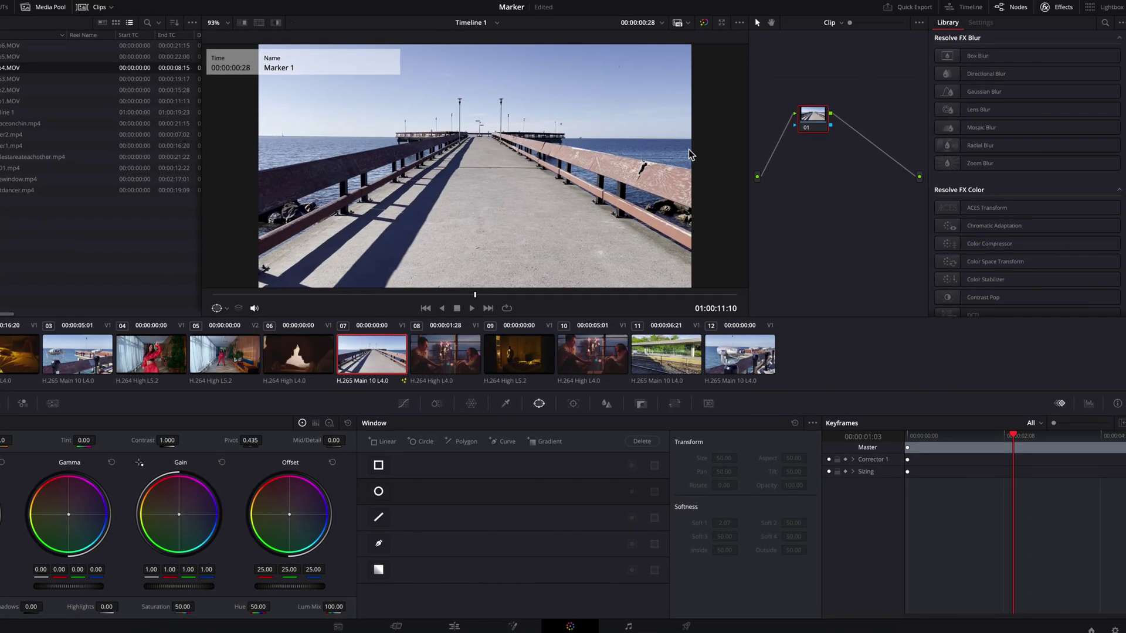
{"action": "left_click", "coordinate": [739, 23]}
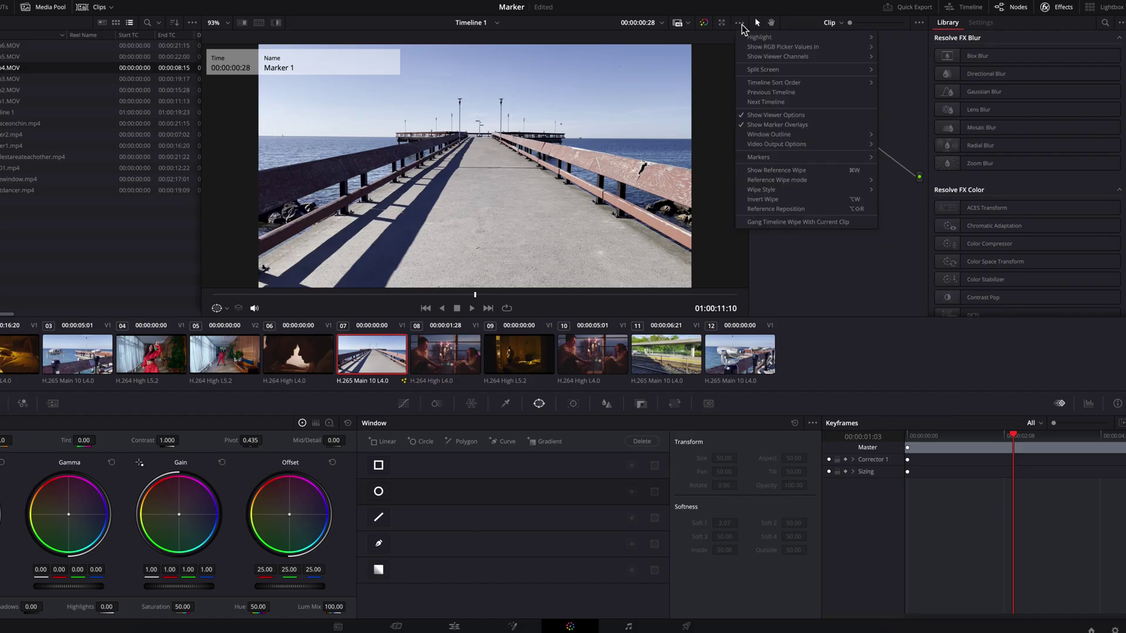
{"action": "mouse_move", "coordinate": [826, 159]}
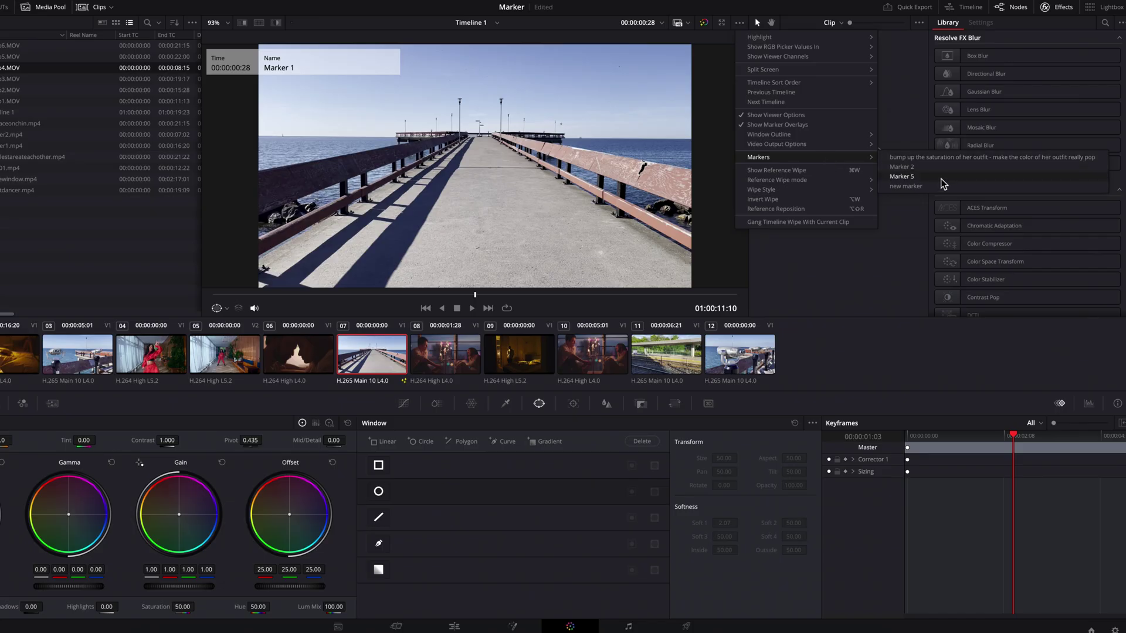
{"action": "left_click", "coordinate": [927, 160]}
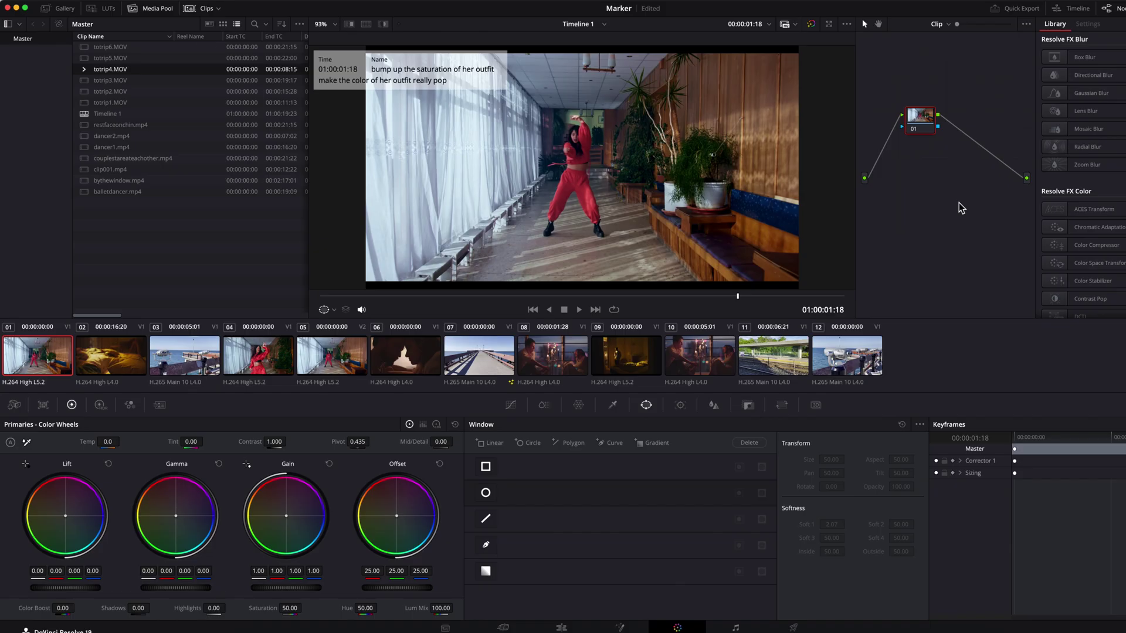
- Filter the clip strip to Marked Clips with blue markers, then switch to another marker colour
{"action": "left_click", "coordinate": [219, 8]}
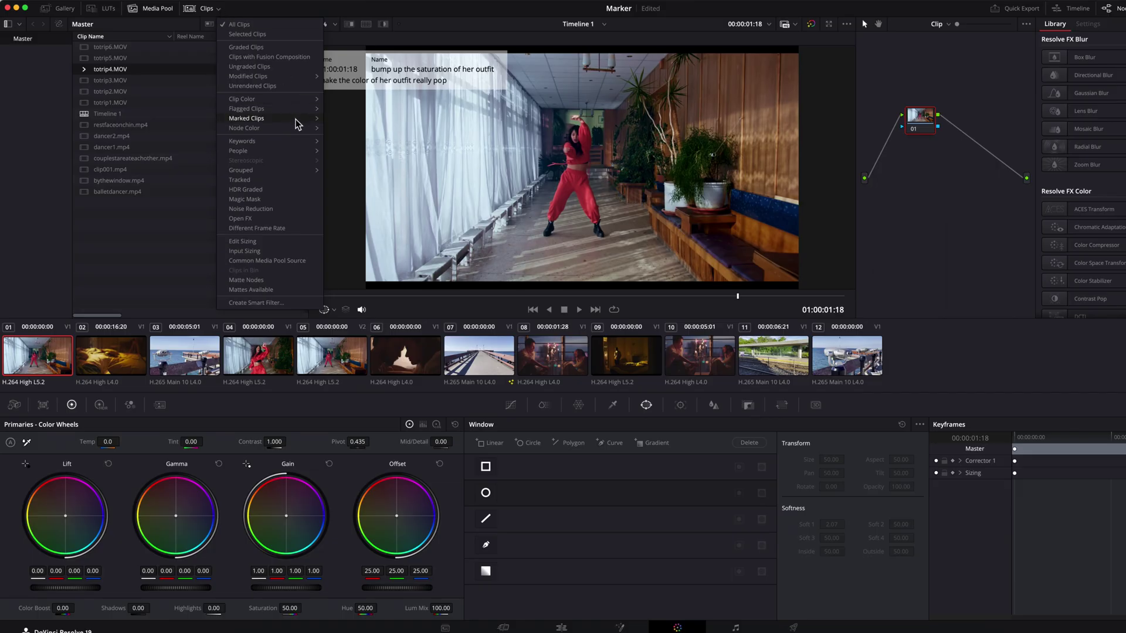
{"action": "mouse_move", "coordinate": [297, 124]}
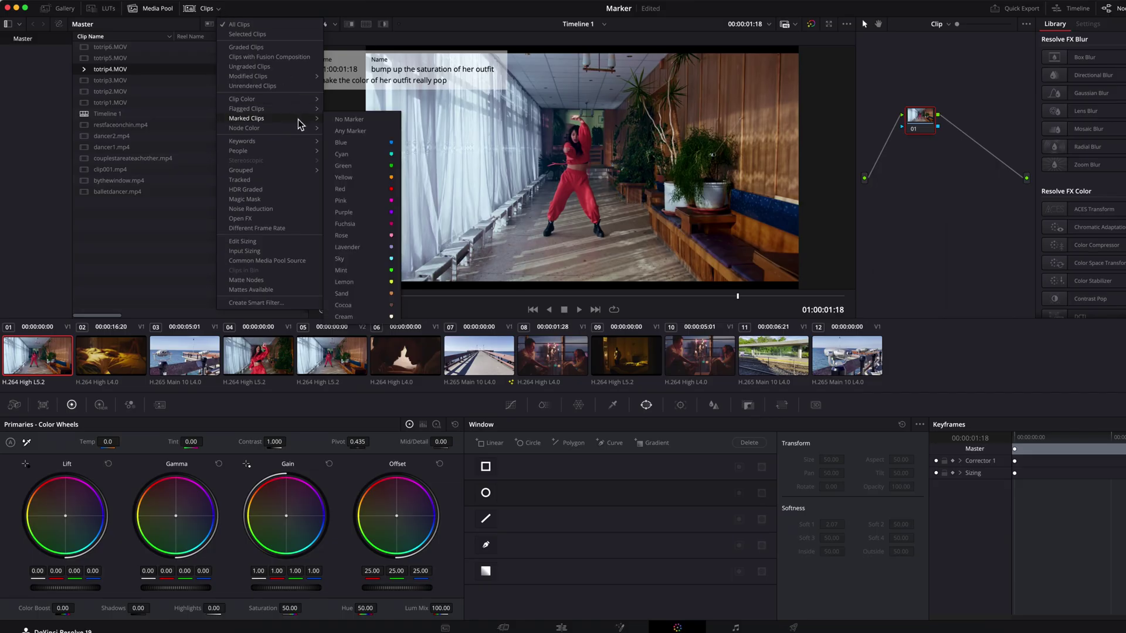
{"action": "left_click", "coordinate": [372, 147]}
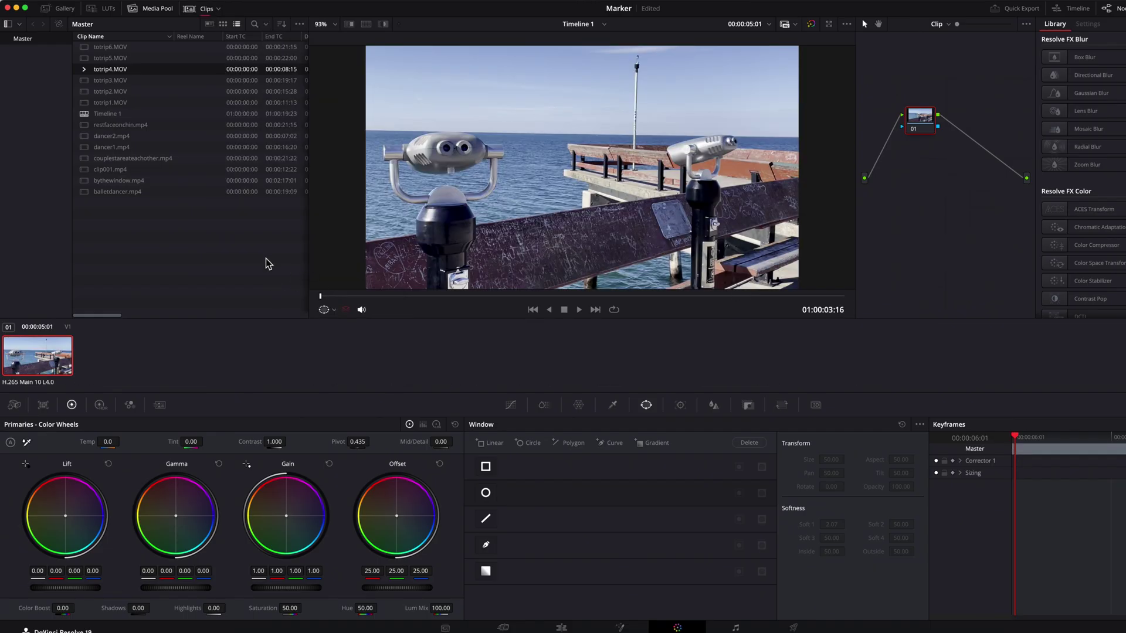
{"action": "left_click", "coordinate": [219, 9]}
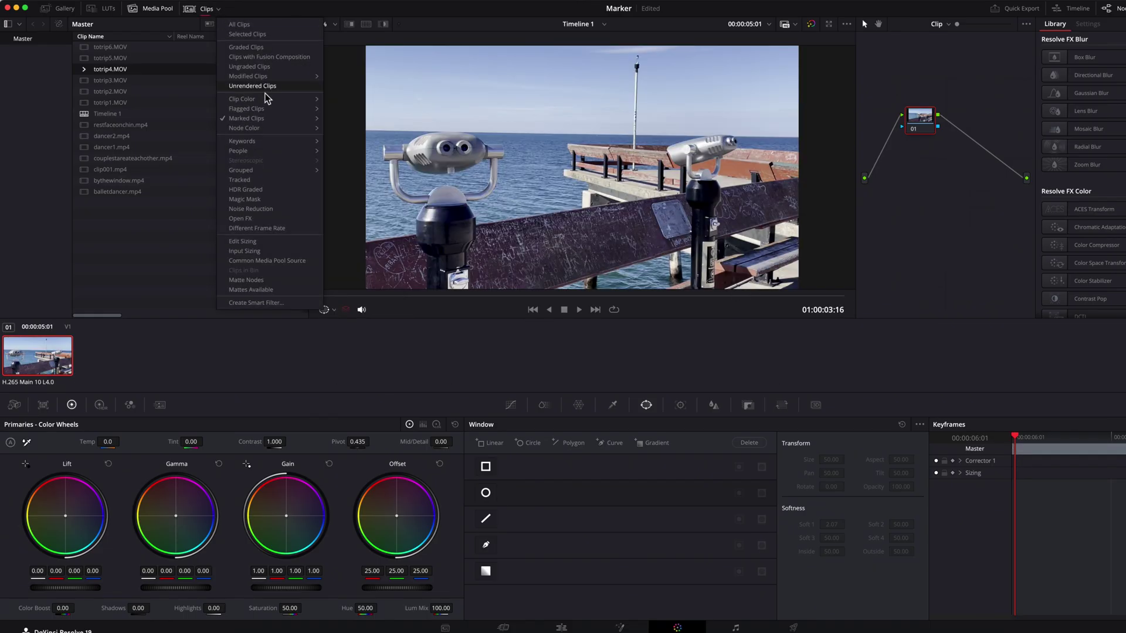
{"action": "left_click", "coordinate": [372, 134]}
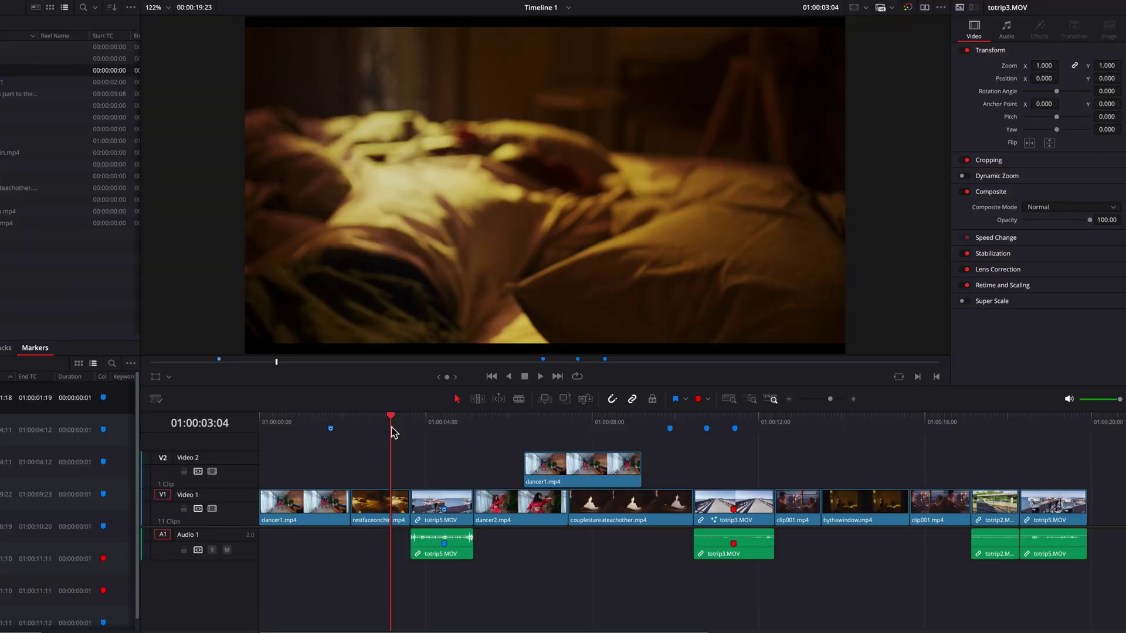
- Add pink markers at 01:00:03:04 and 01:00:15:00
{"action": "left_click", "coordinate": [709, 400]}
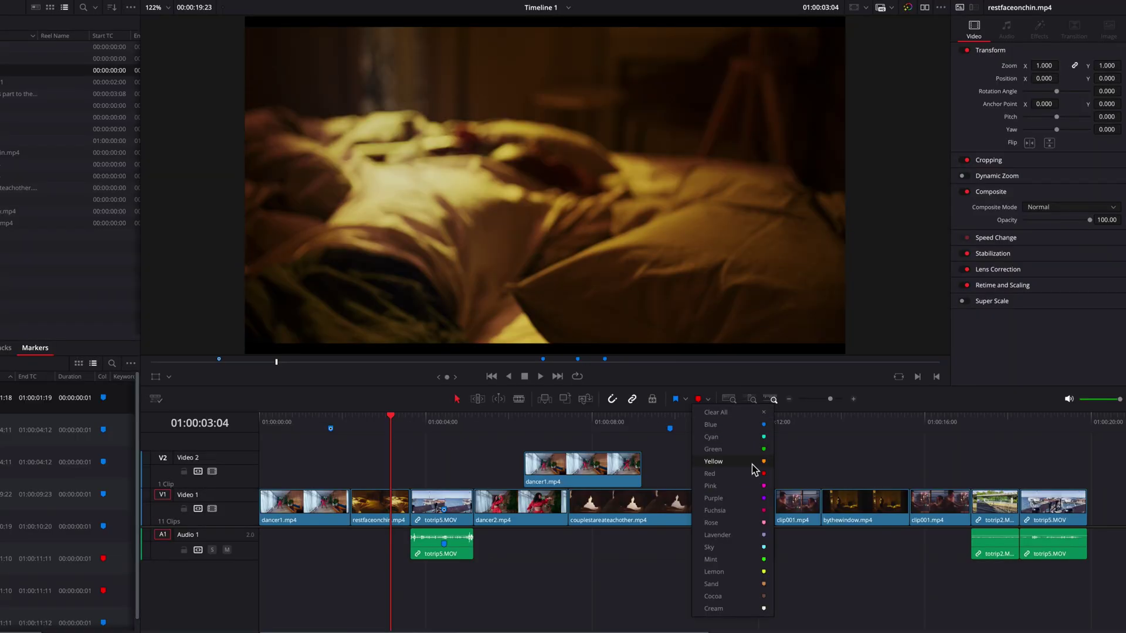
{"action": "left_click", "coordinate": [759, 495]}
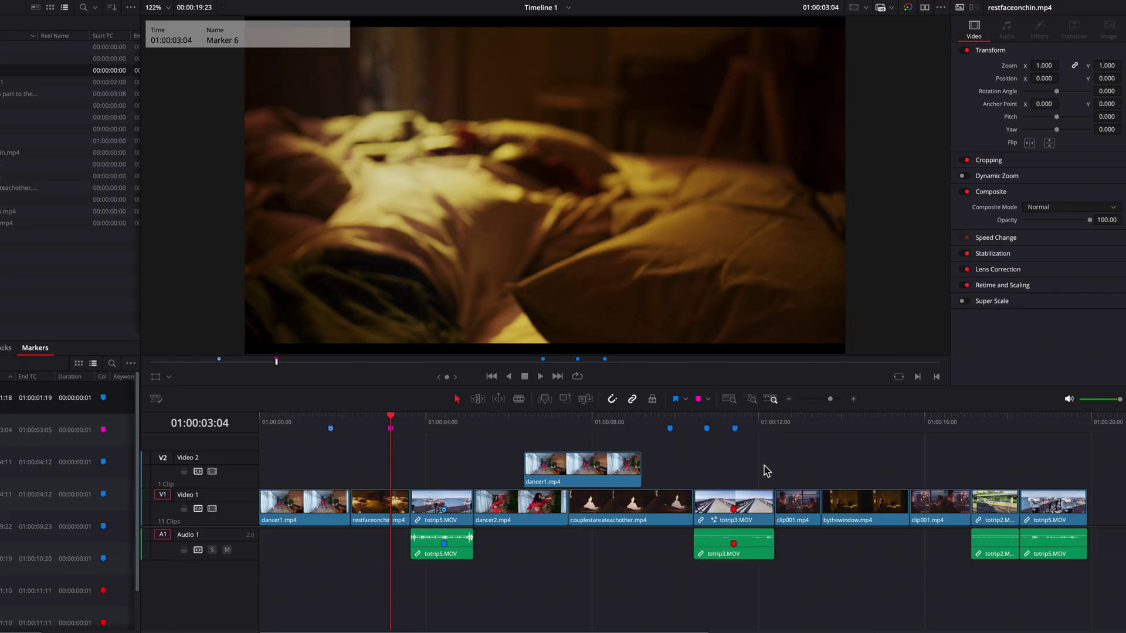
{"action": "left_click", "coordinate": [871, 417]}
{"action": "left_click", "coordinate": [880, 426]}
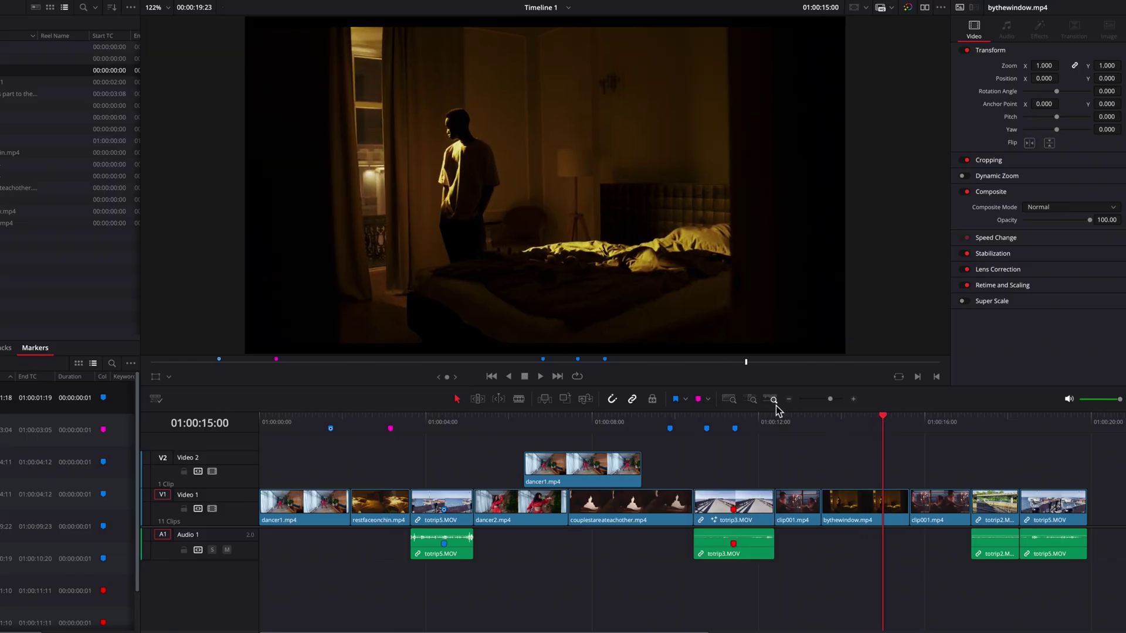
{"action": "left_click", "coordinate": [698, 399]}
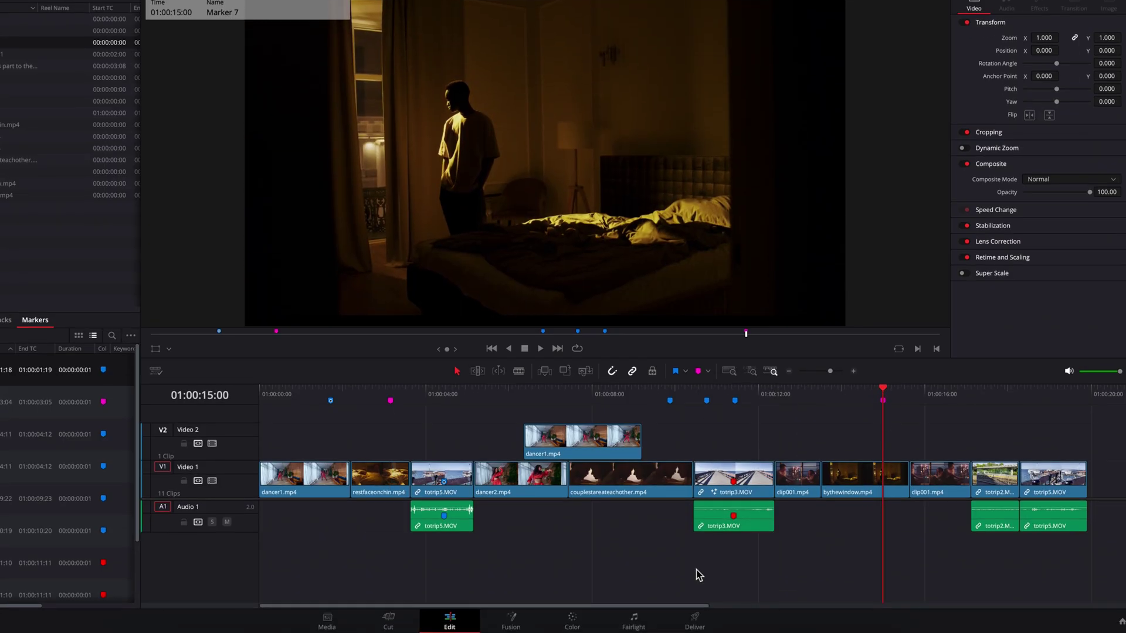
- On the Deliver page, set Chapters from Markers to Pink
{"action": "left_click", "coordinate": [697, 620]}
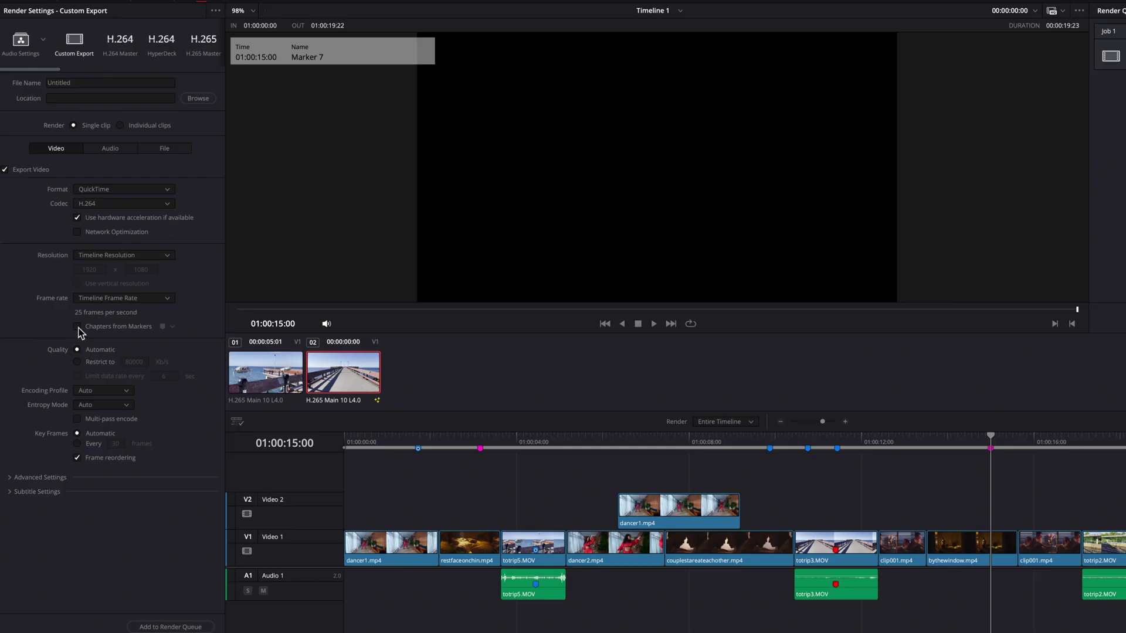
{"action": "left_click", "coordinate": [172, 327]}
{"action": "left_click", "coordinate": [211, 401]}
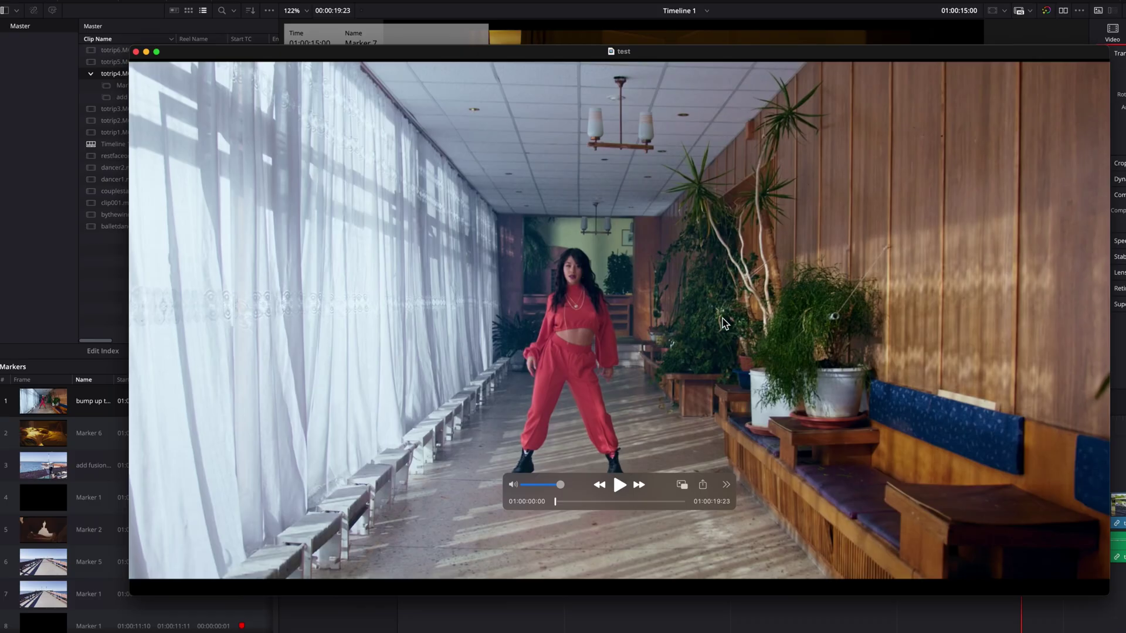
- Jump the test movie to its Marker 6 chapter at 00:03 in QuickTime Player
{"action": "left_click", "coordinate": [728, 486]}
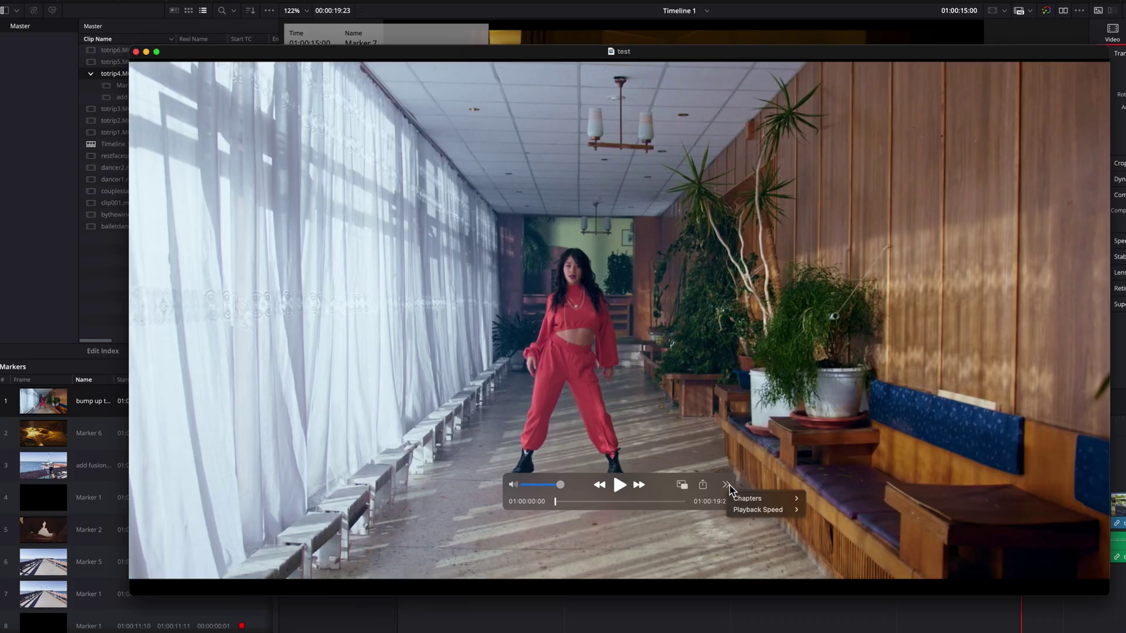
{"action": "mouse_move", "coordinate": [784, 503]}
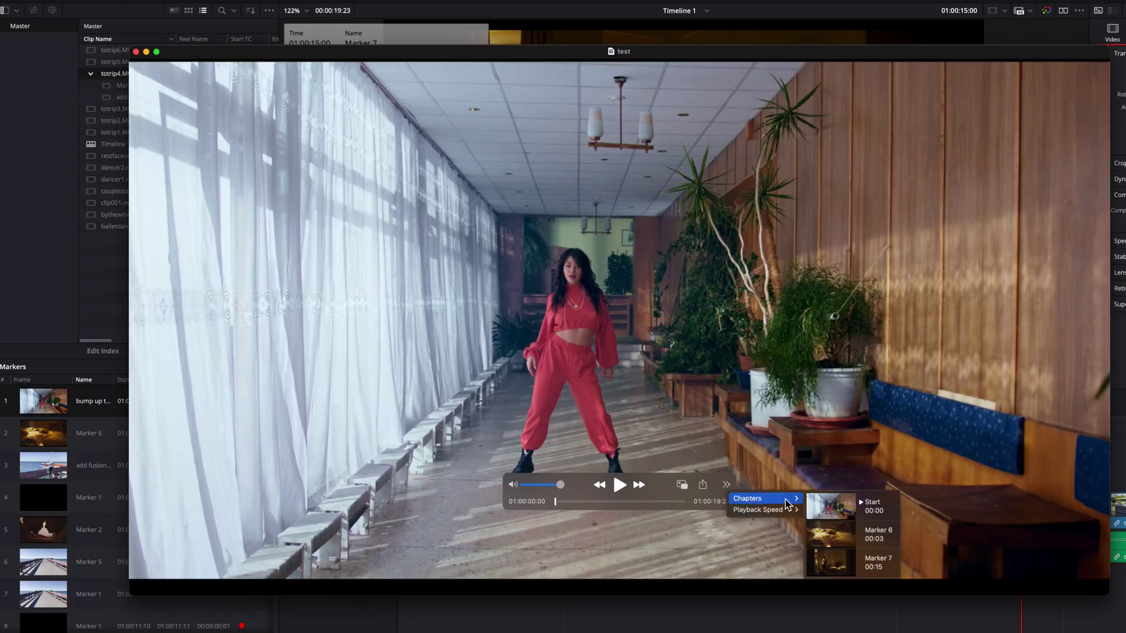
{"action": "left_click", "coordinate": [872, 539]}
{"action": "left_click", "coordinate": [728, 487]}
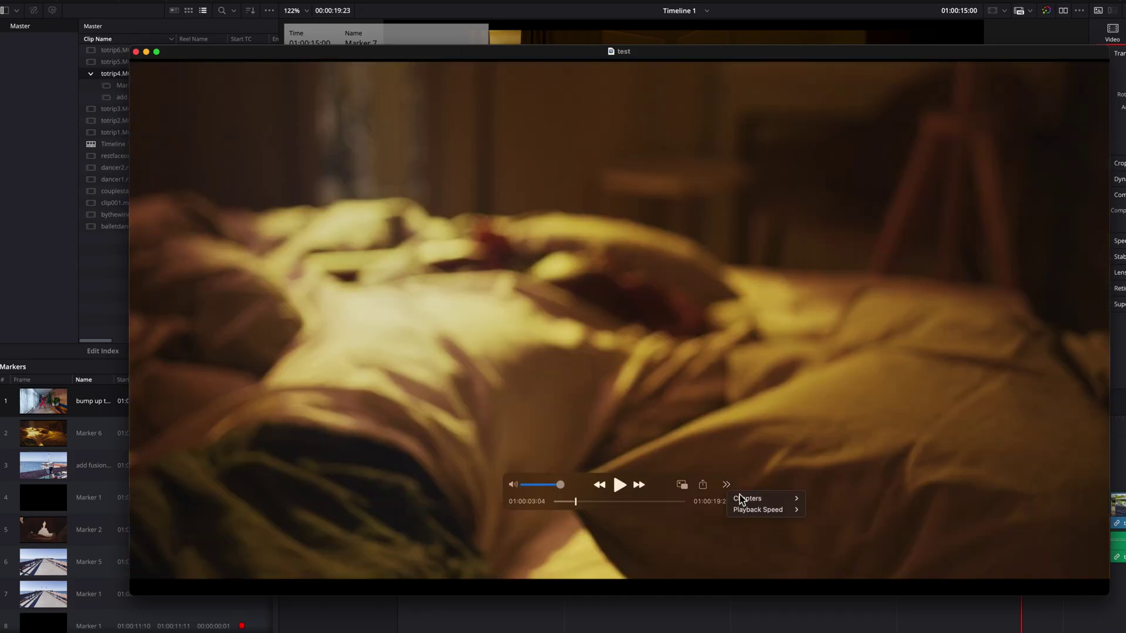